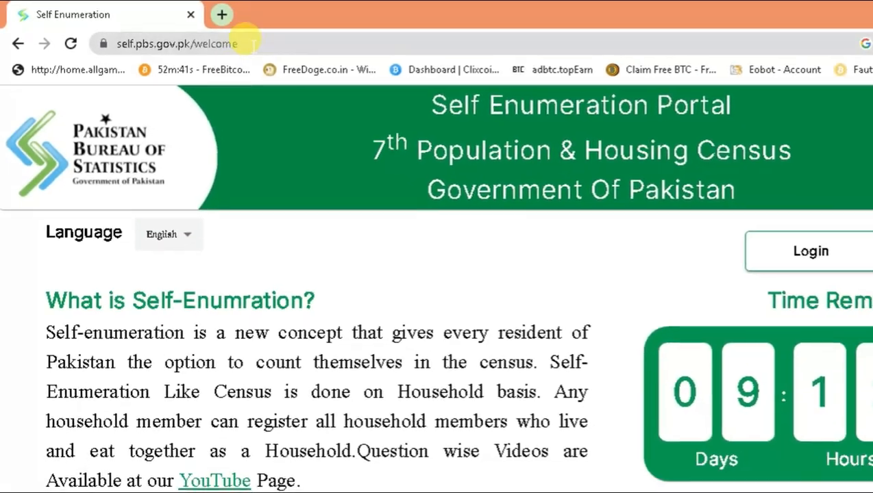
- Open the Sign Up registration page from the portal's welcome page
click(248, 42)
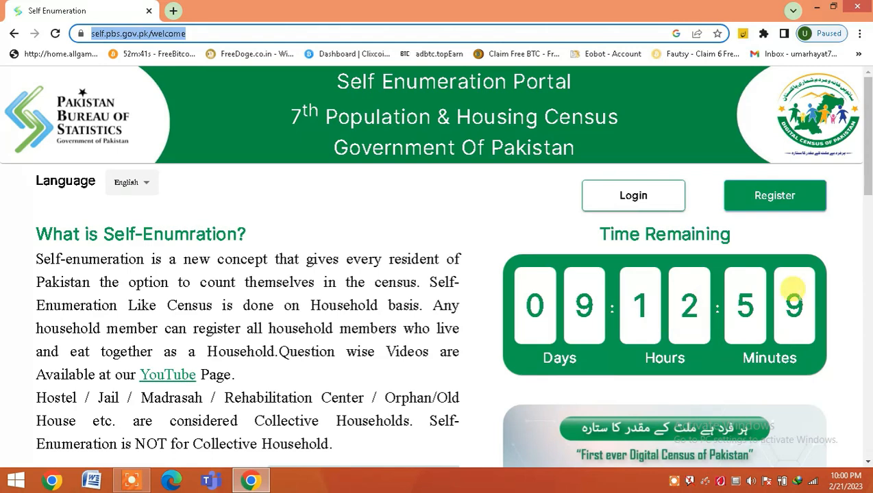
click(775, 196)
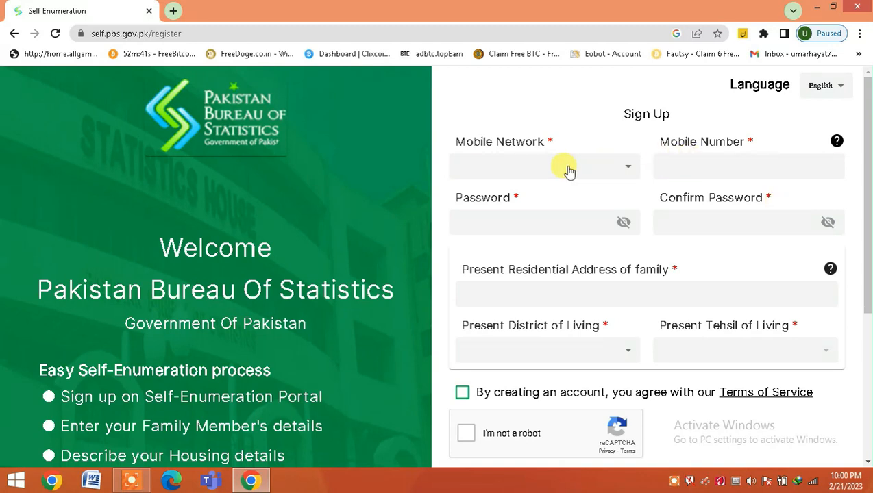
- Select Jazz as the mobile network and enter the mobile number
click(625, 176)
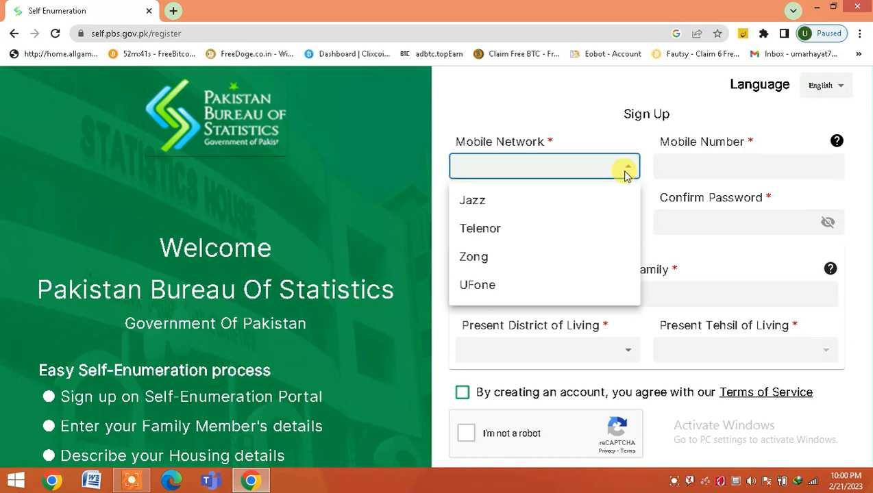
click(515, 198)
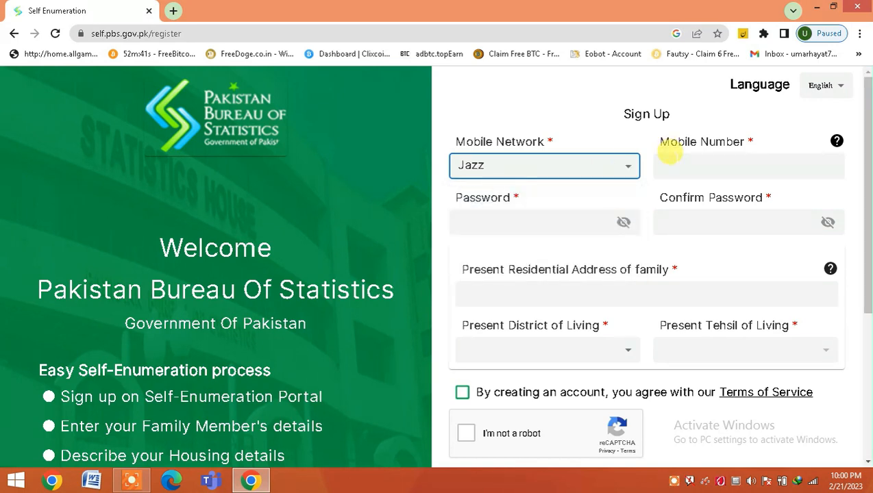
click(674, 158)
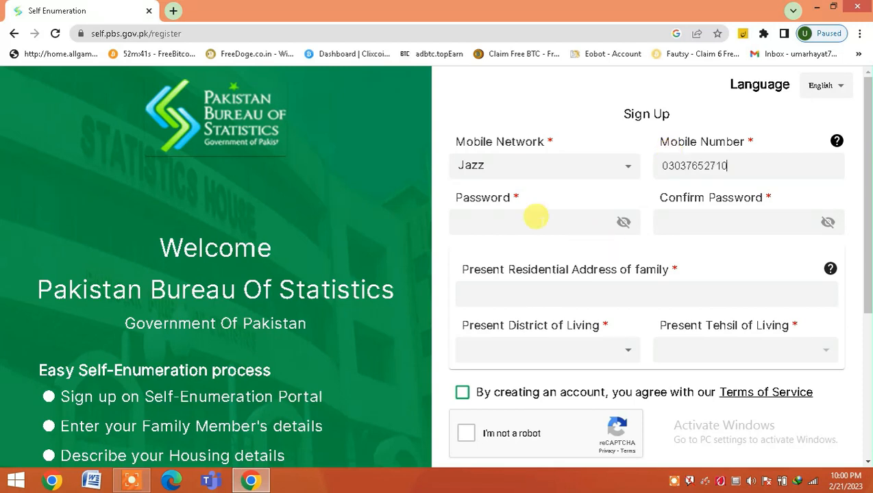
- Enter the account password and repeat it in Confirm Password
click(536, 218)
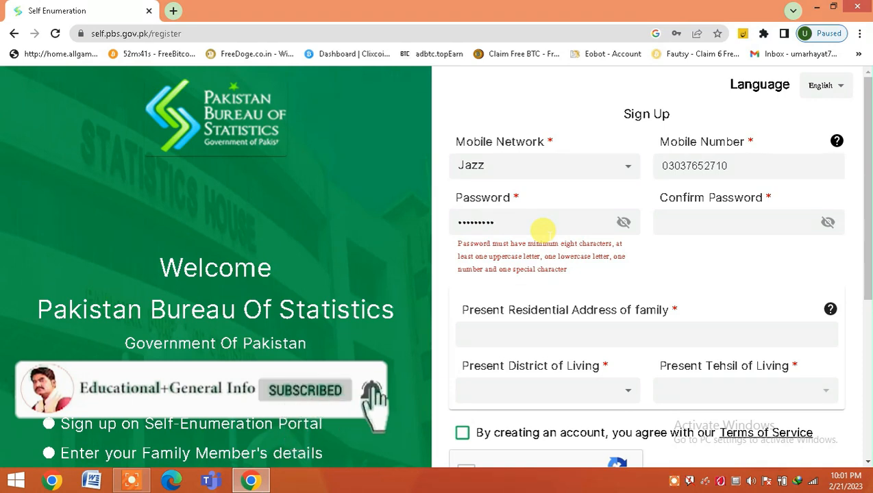
key(BackSpace)
key(BackSpace)
key(BackSpace)
key(BackSpace)
key(BackSpace)
key(BackSpace)
key(BackSpace)
key(BackSpace)
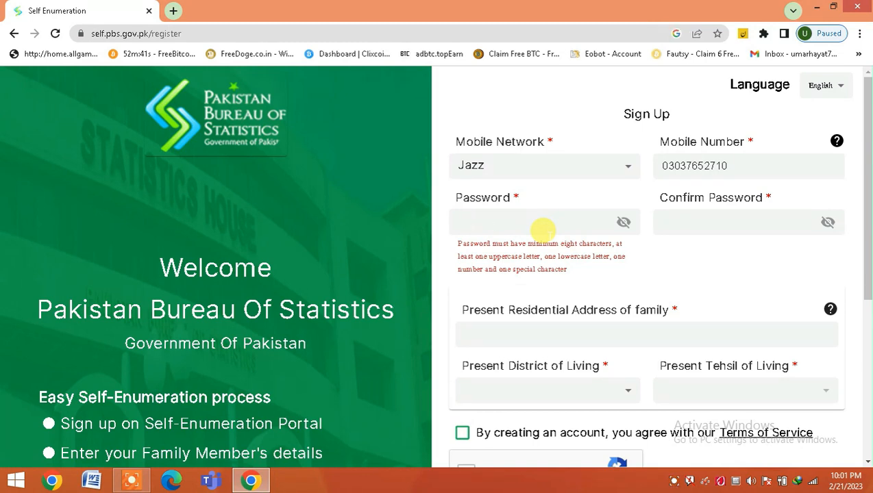
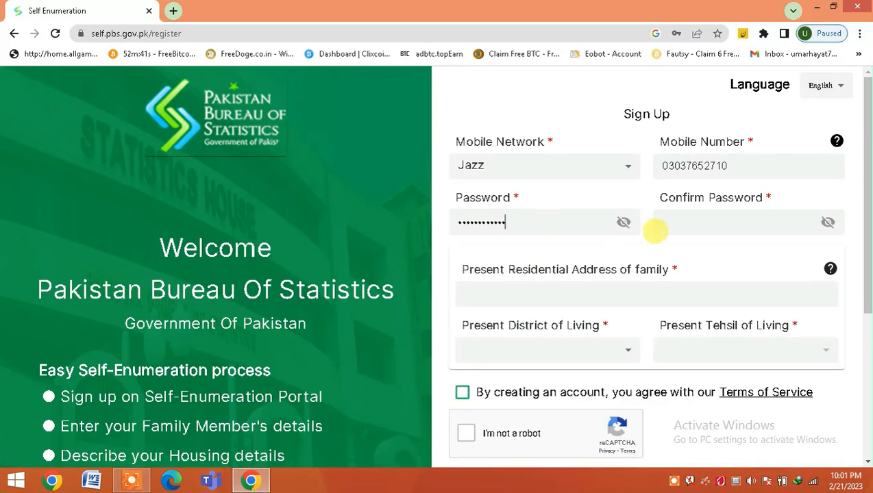
click(665, 221)
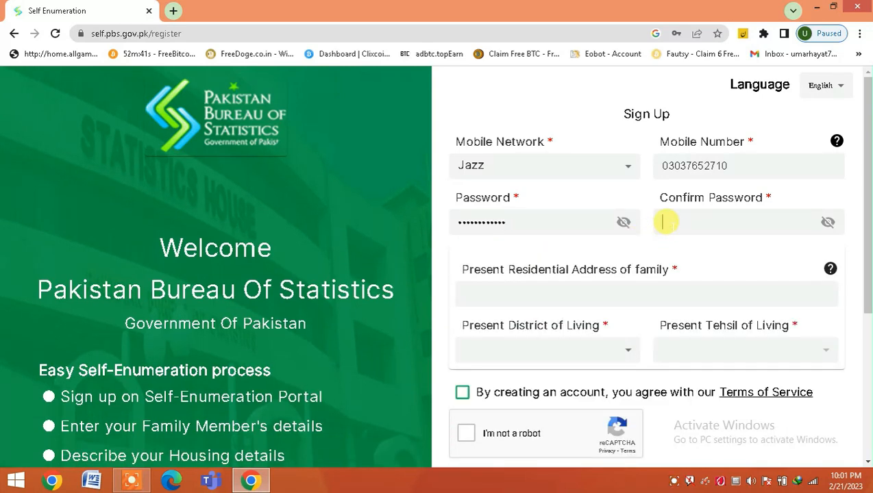
text(••••••••••••)
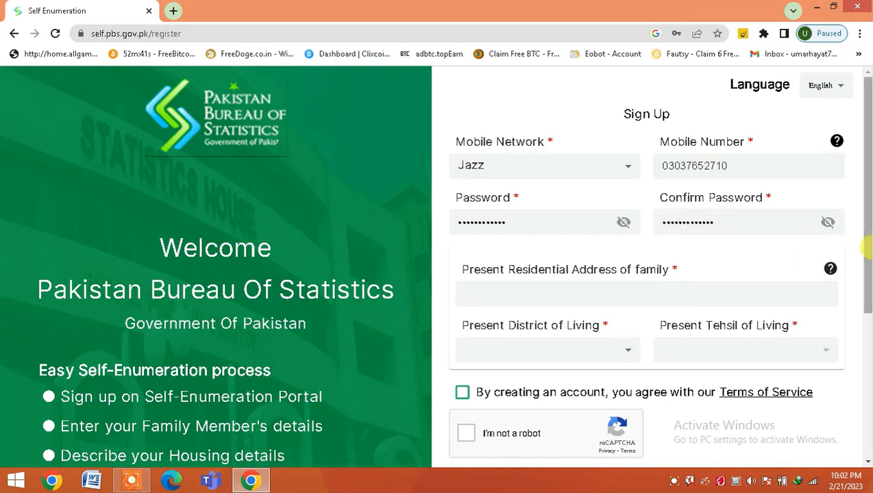
- Set the district and tehsil to Rahim Yar Khan
scroll(866, 246, down, 1)
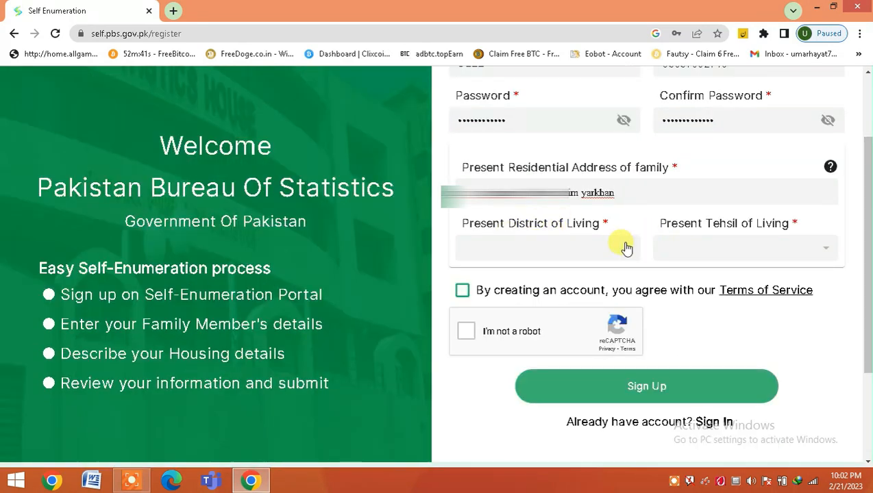
click(626, 248)
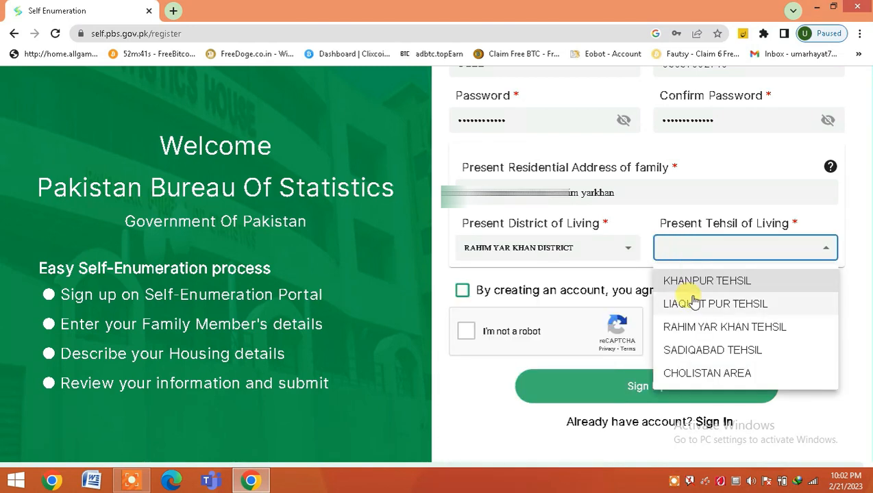
click(696, 327)
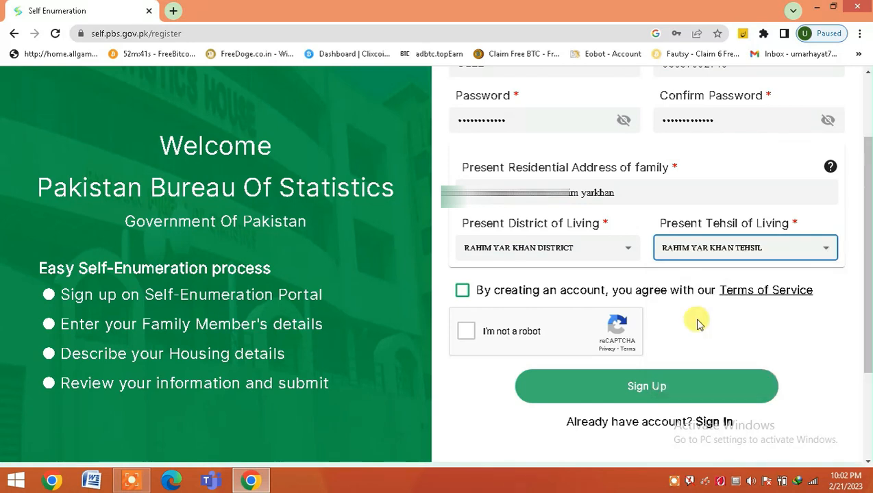
- Accept the Terms of Service, pass the reCAPTCHA, and submit the sign-up
drag(869, 178, 869, 190)
click(461, 270)
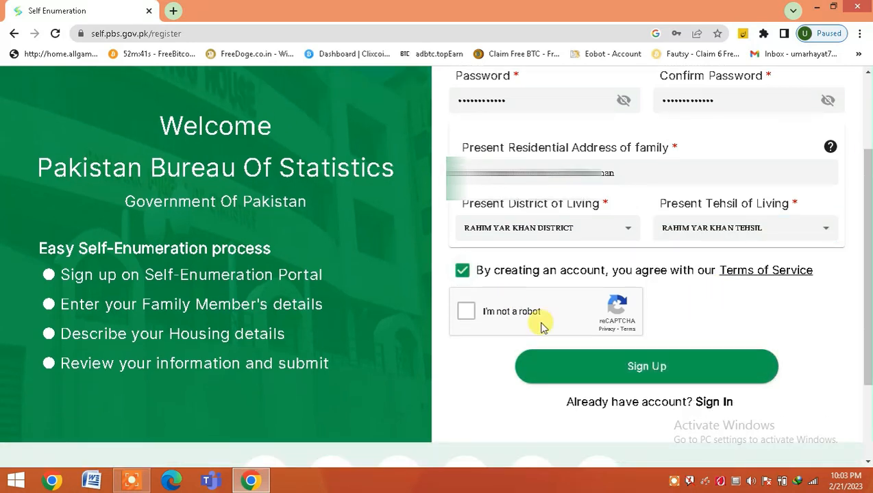
click(467, 313)
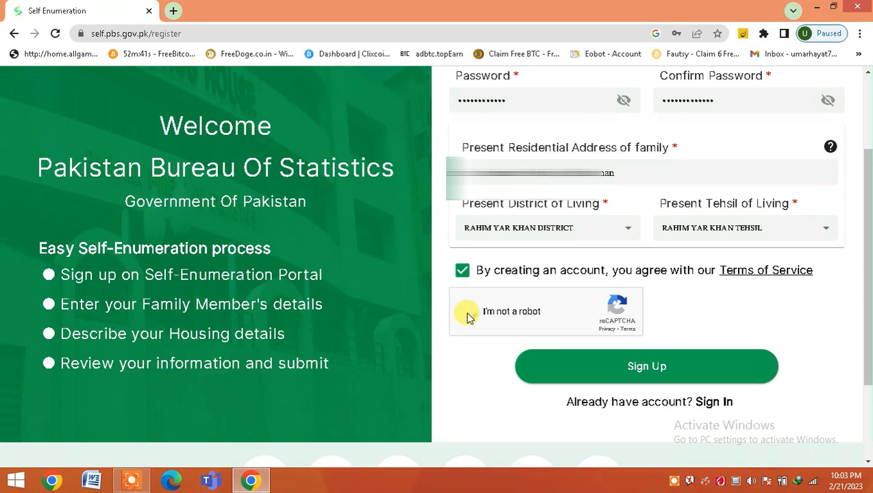
click(576, 376)
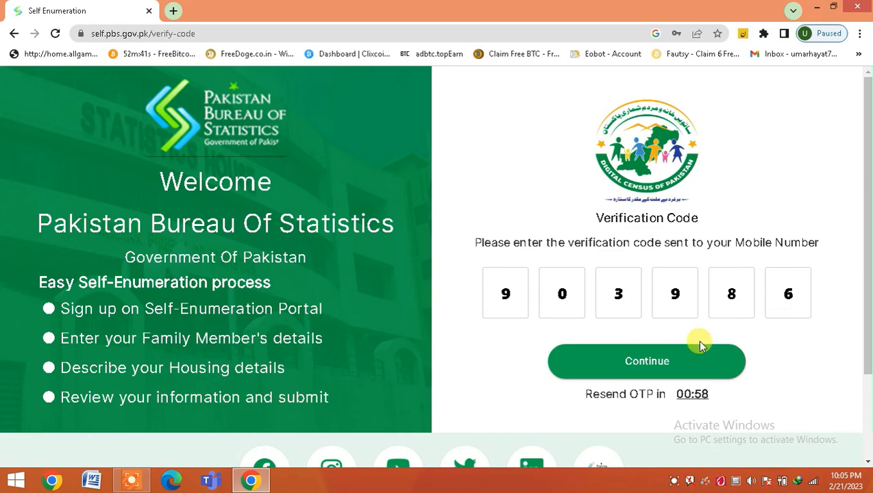
- Enter the six-digit texted code, continue, and dismiss the Success message
click(684, 371)
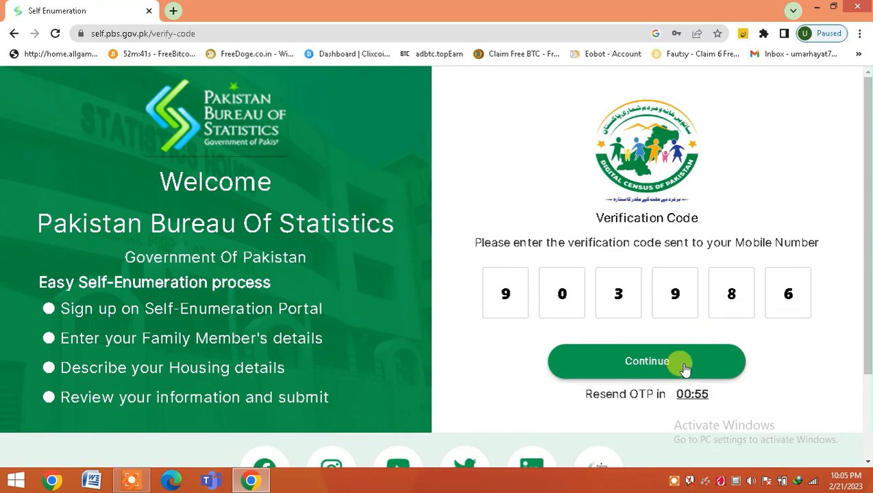
click(684, 370)
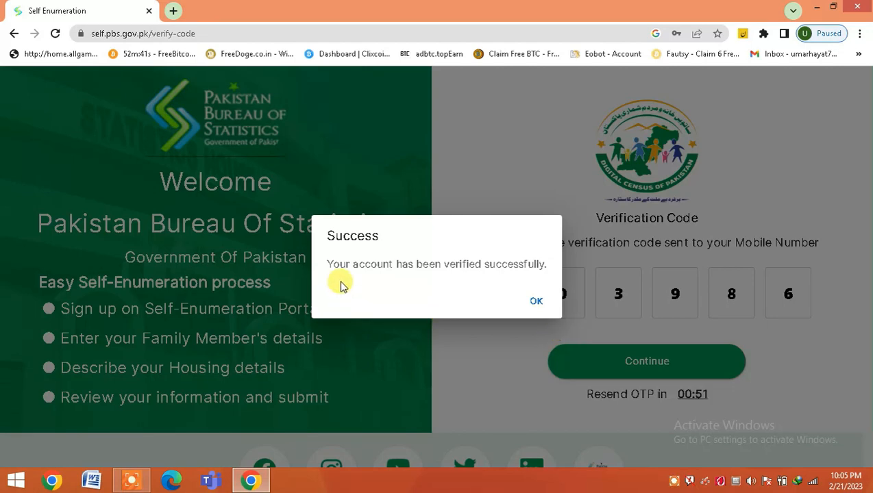
click(535, 302)
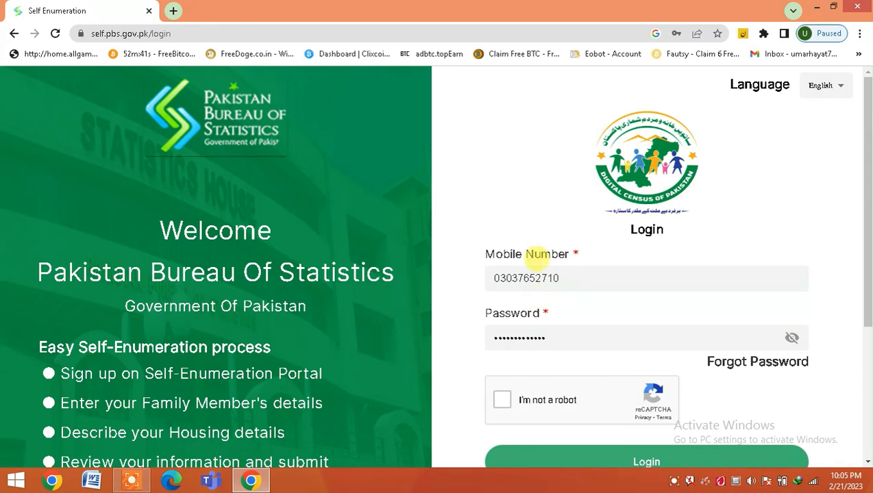
- Pass the reCAPTCHA, log in, and open the Family Information census form
scroll(863, 277, down, 1)
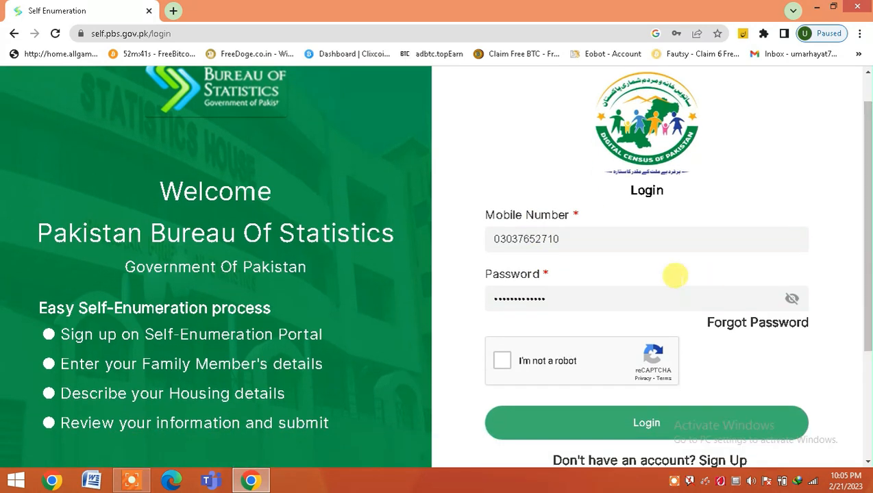
click(502, 362)
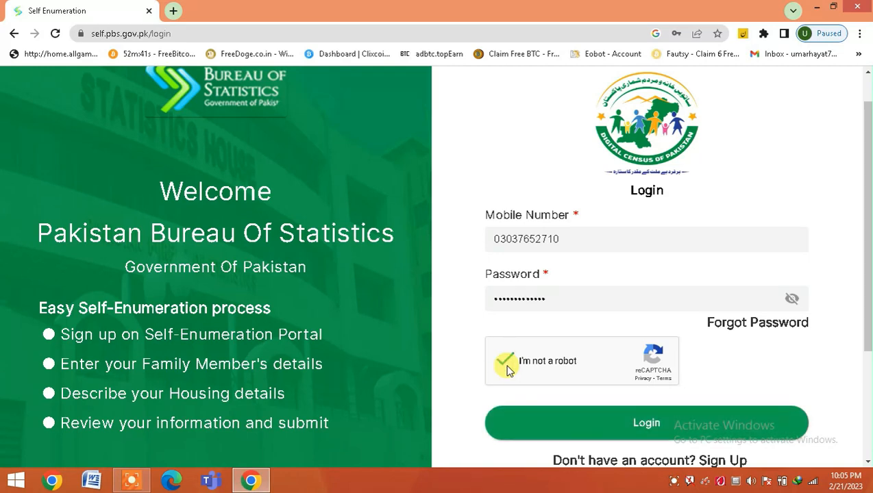
drag(867, 220, 853, 201)
click(680, 379)
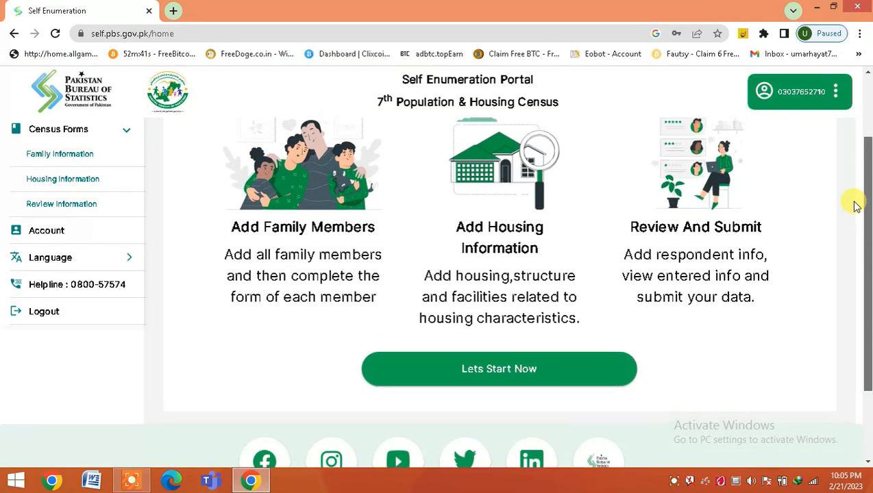
click(432, 385)
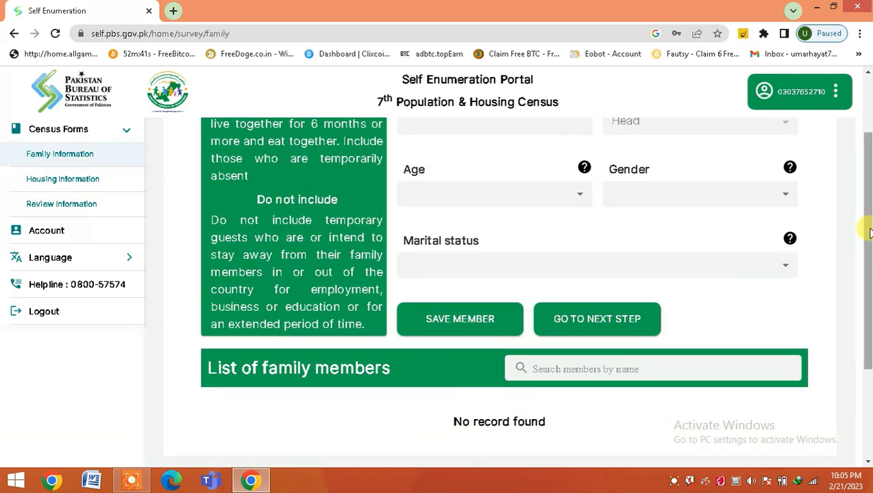
- Save the male, 52-year-old, married household head and begin the next member's name
drag(859, 228, 864, 169)
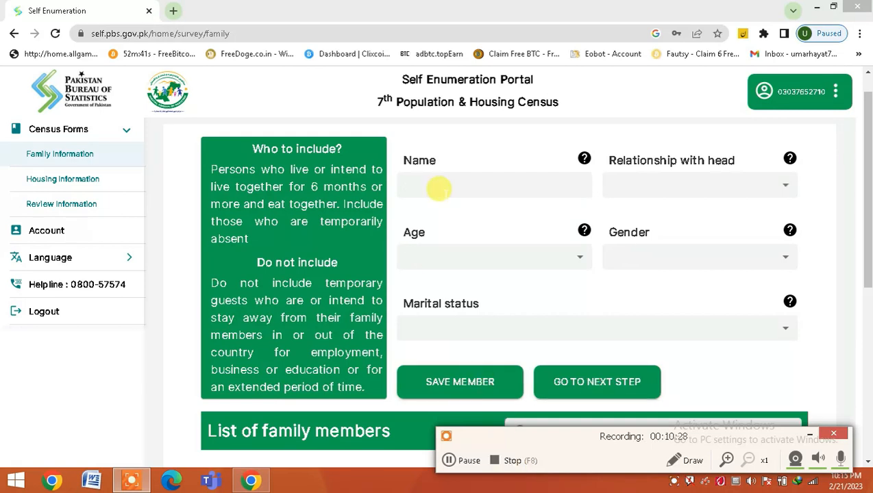
click(439, 189)
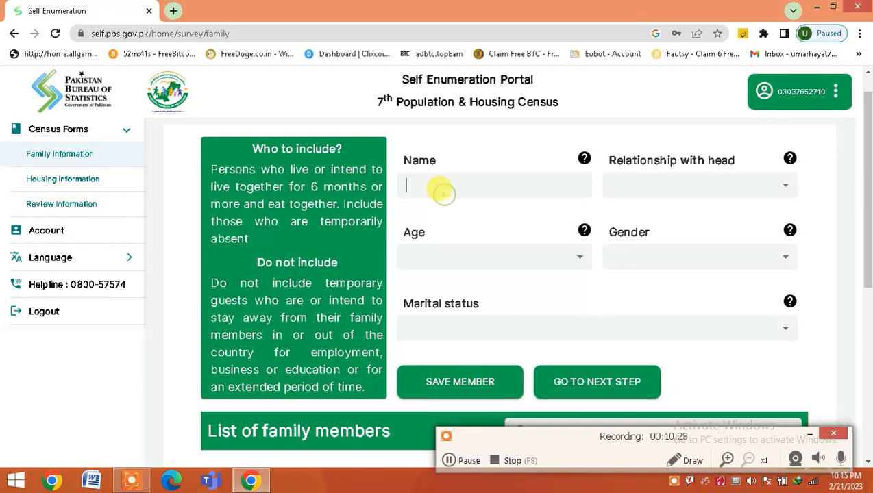
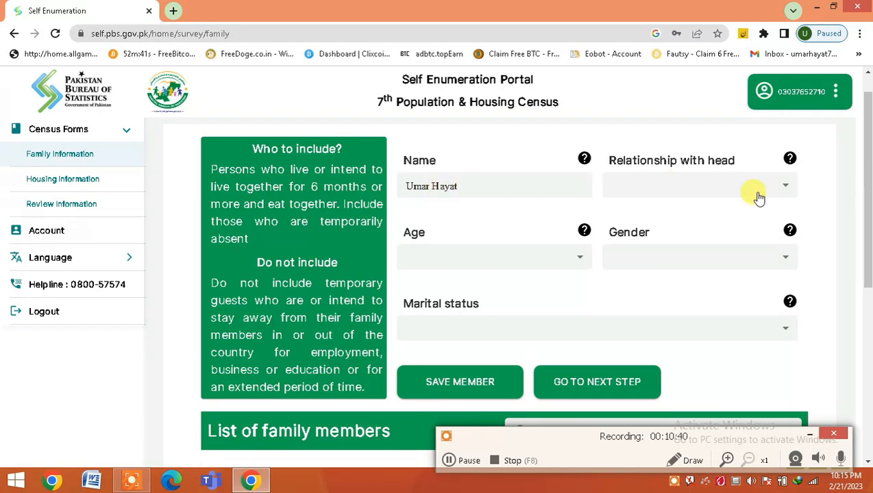
- Enter the second member's full name and set relationship to Son/Daughter
click(787, 189)
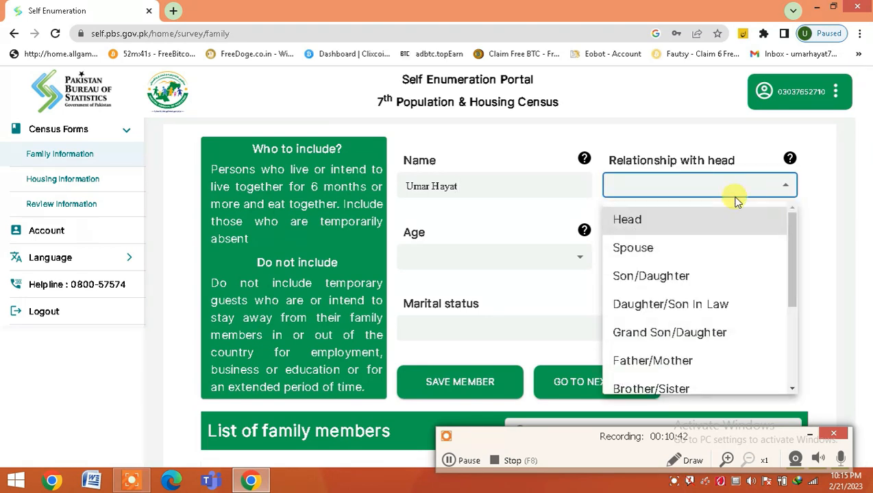
click(707, 277)
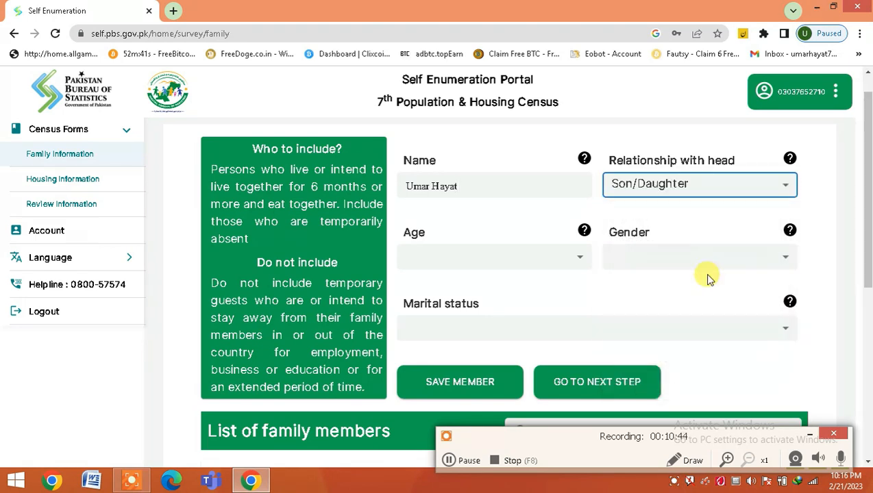
- Set age 30, gender Male, marital status Married, and save the member
click(492, 255)
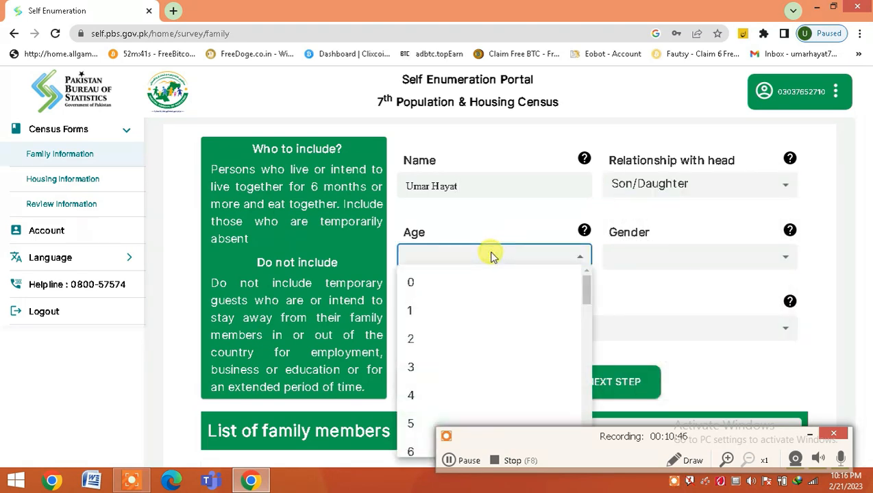
text(30)
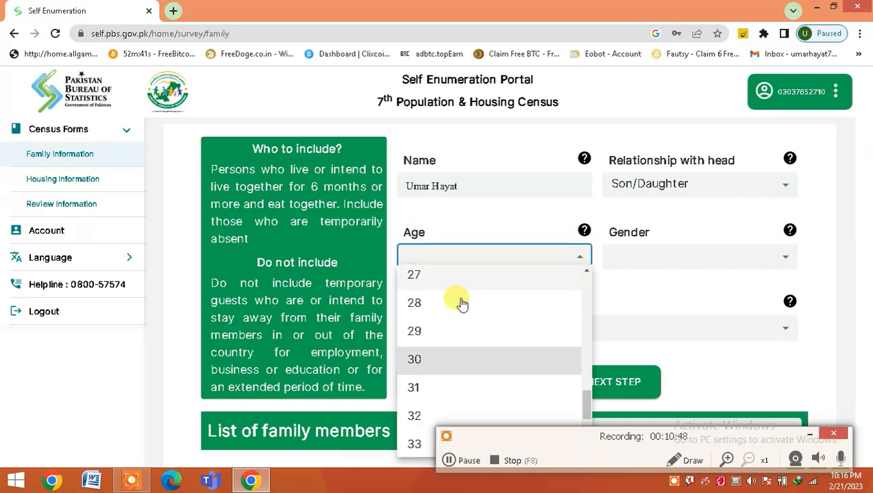
click(434, 359)
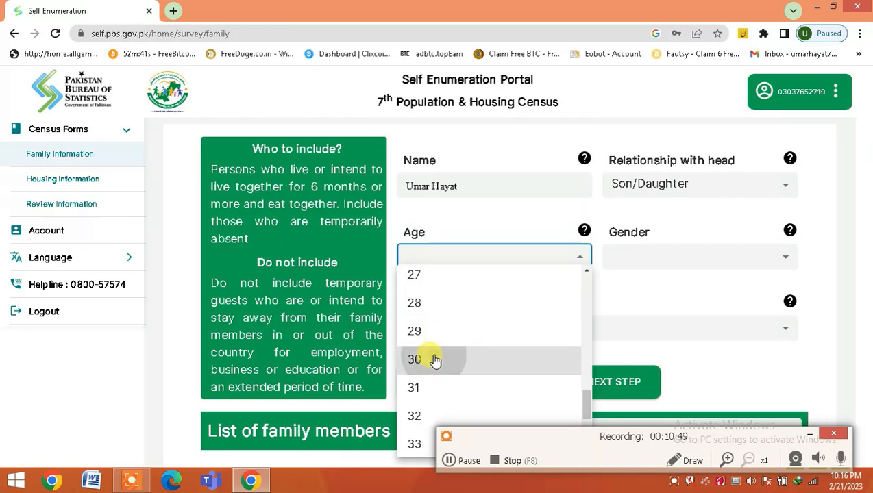
click(644, 261)
click(653, 299)
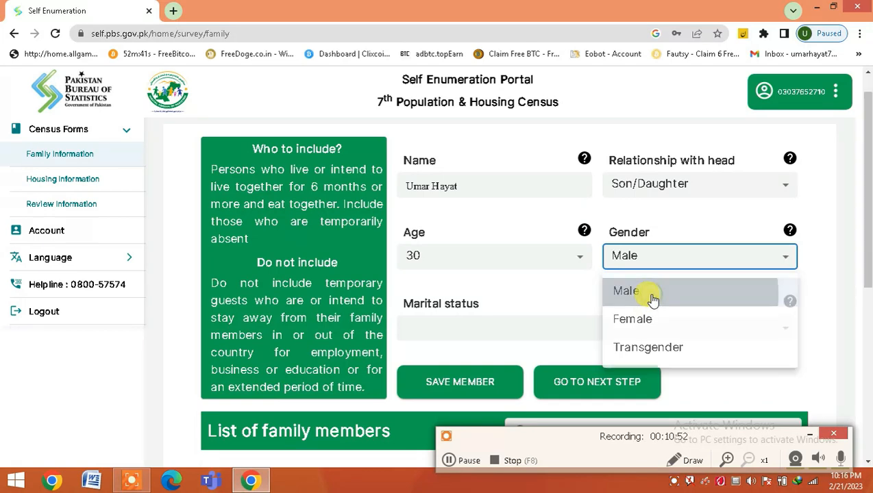
click(450, 340)
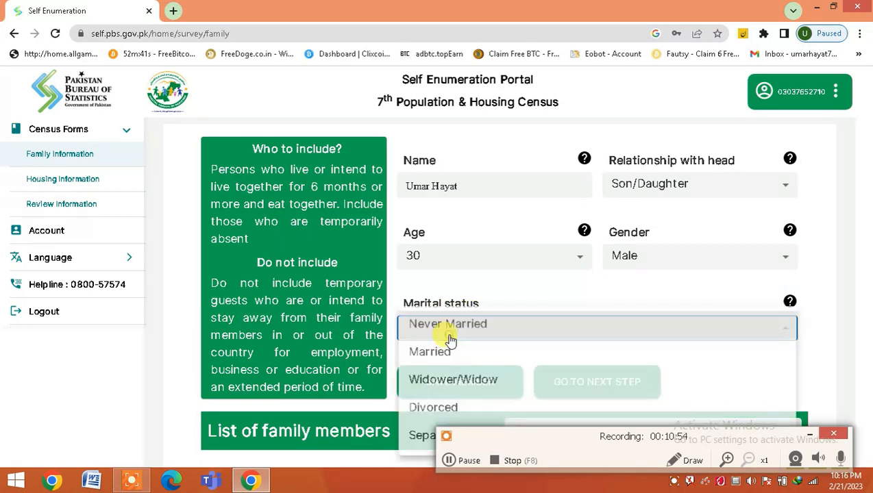
click(450, 352)
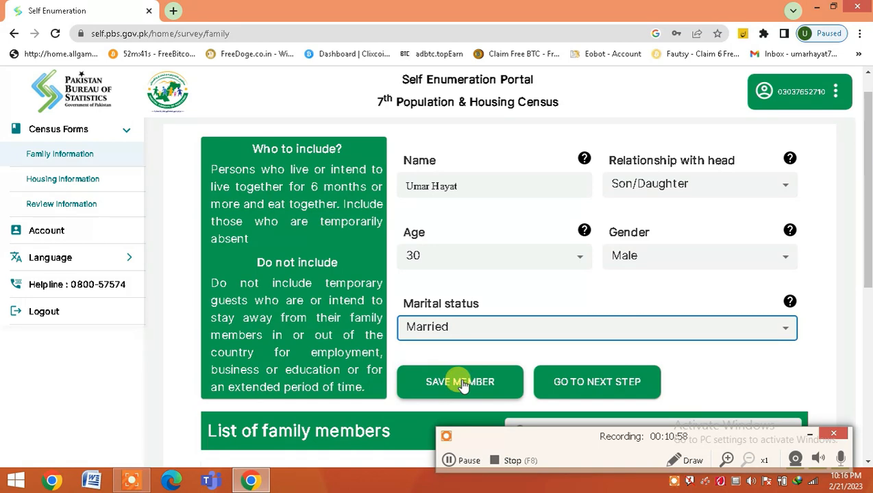
click(461, 382)
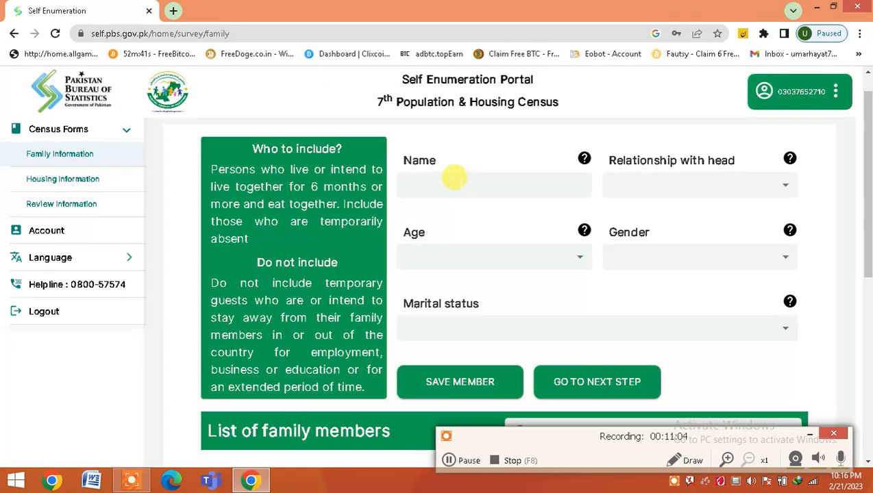
click(459, 182)
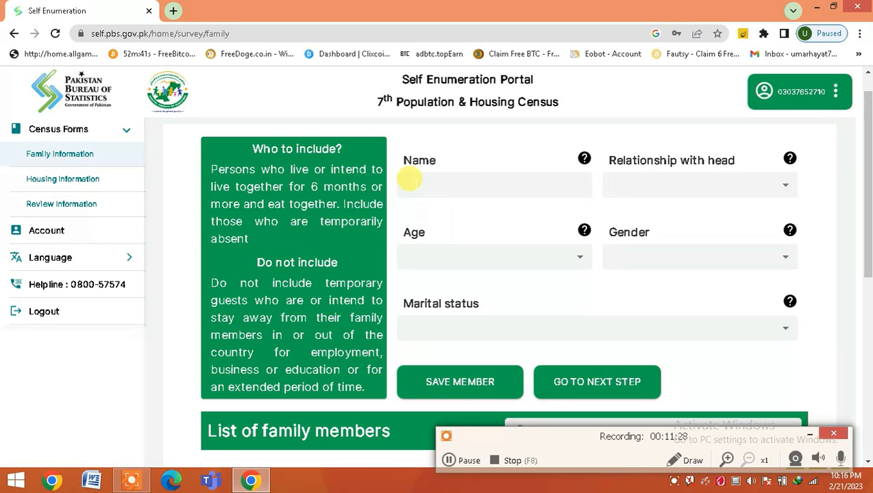
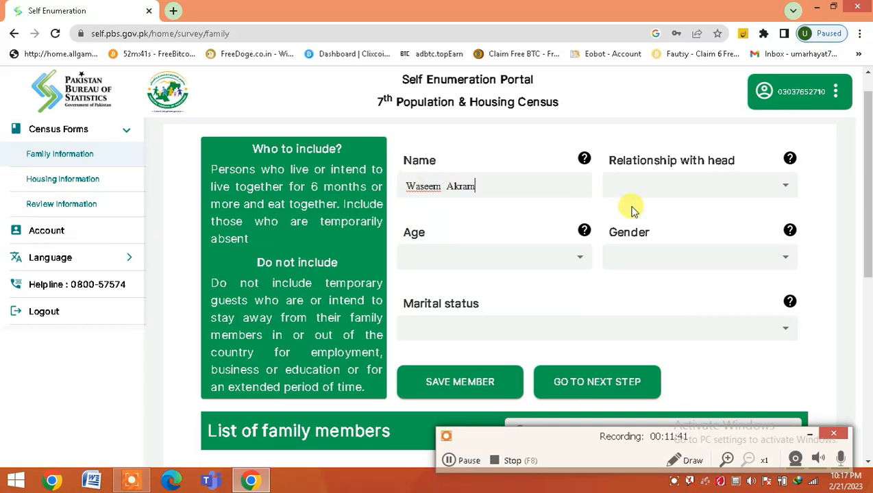
- Enter the third member's full name and set relationship to Son/Daughter
click(713, 186)
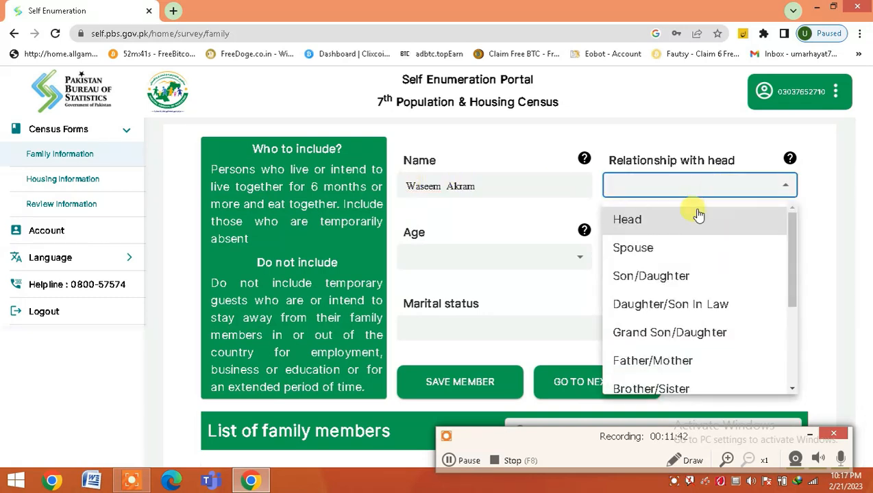
click(661, 279)
- Set the member's age to 25 and gender to Male, then save
click(461, 263)
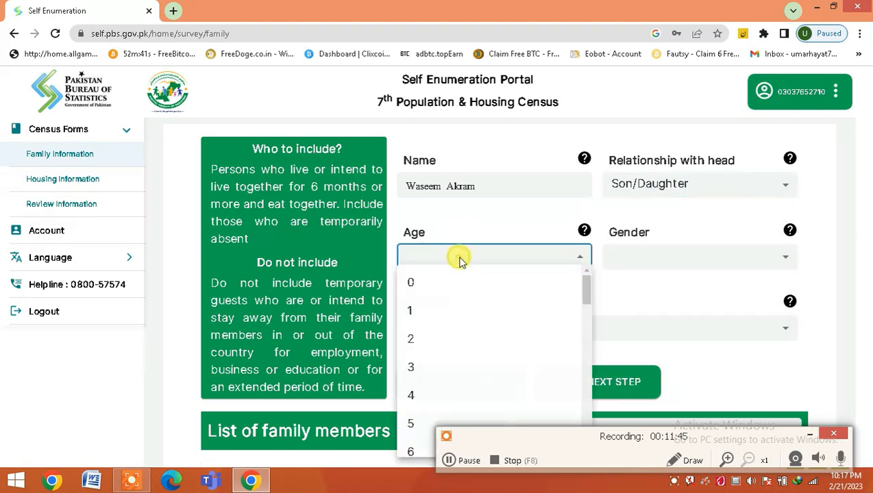
text(25)
key(Return)
click(650, 257)
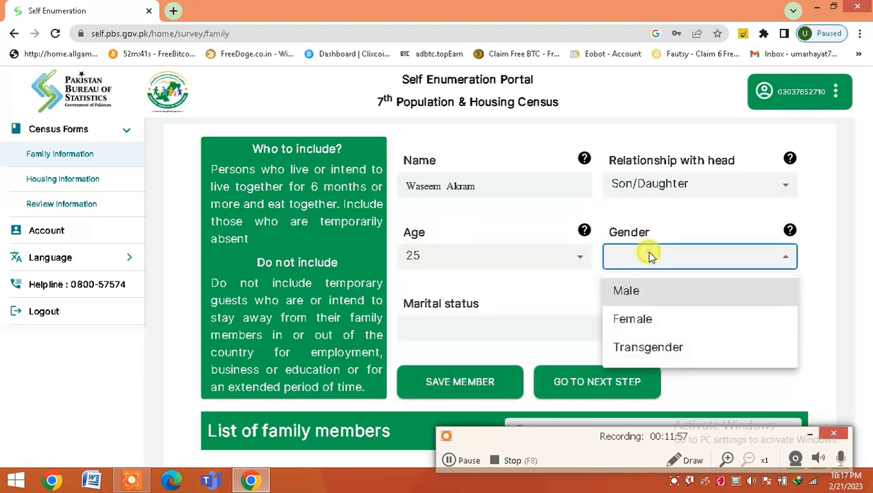
click(643, 296)
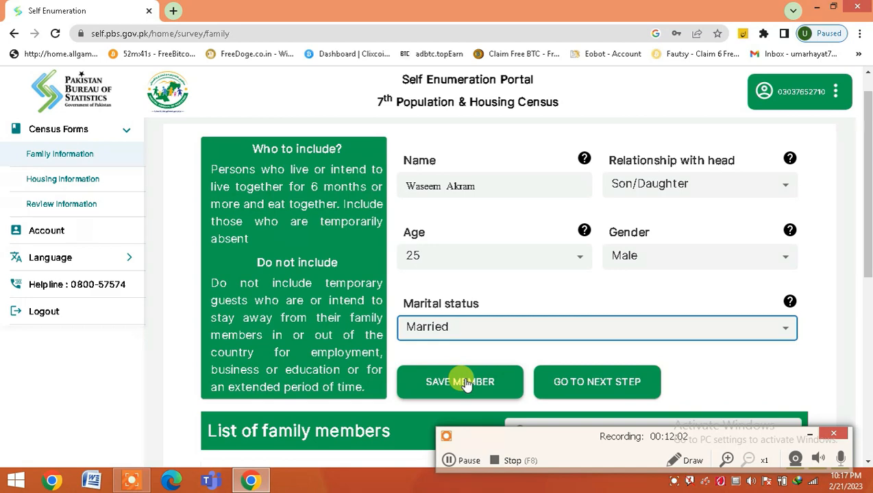
click(463, 383)
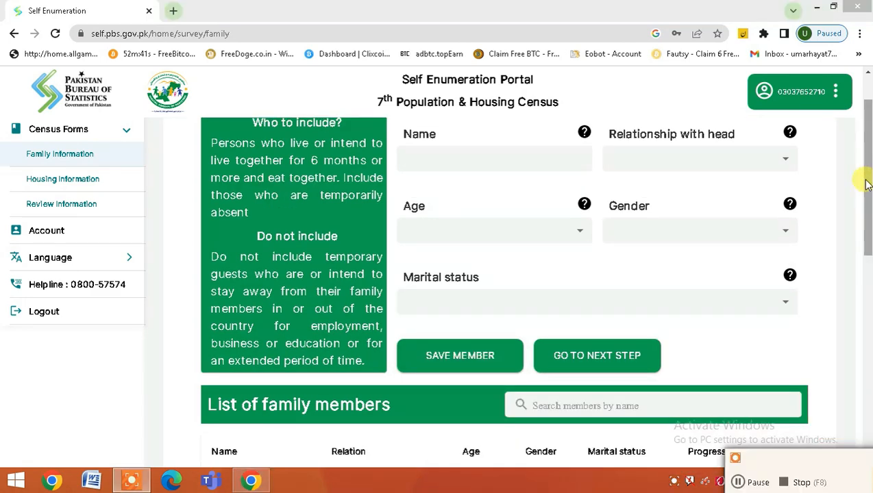
- Review the eight listed family members and proceed with GO TO NEXT STEP
mouse_move(865, 175)
mouse_down()
mouse_move(868, 310)
mouse_move(867, 287)
mouse_up()
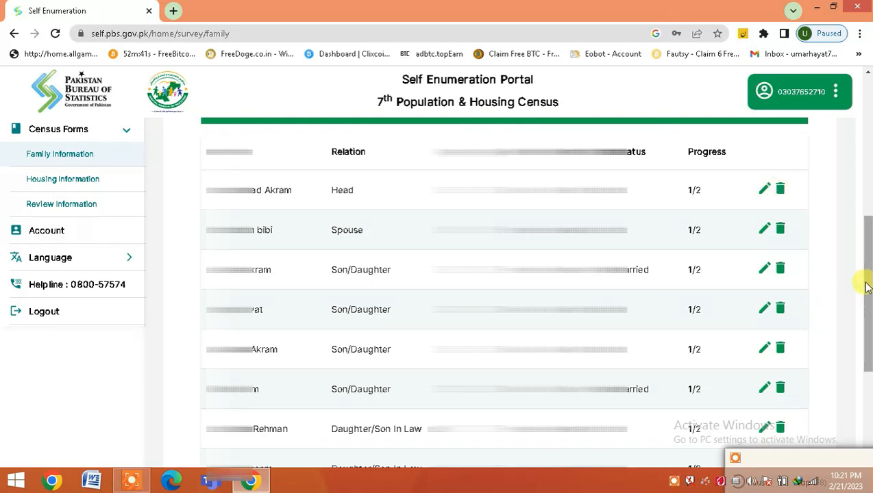
drag(867, 288, 852, 162)
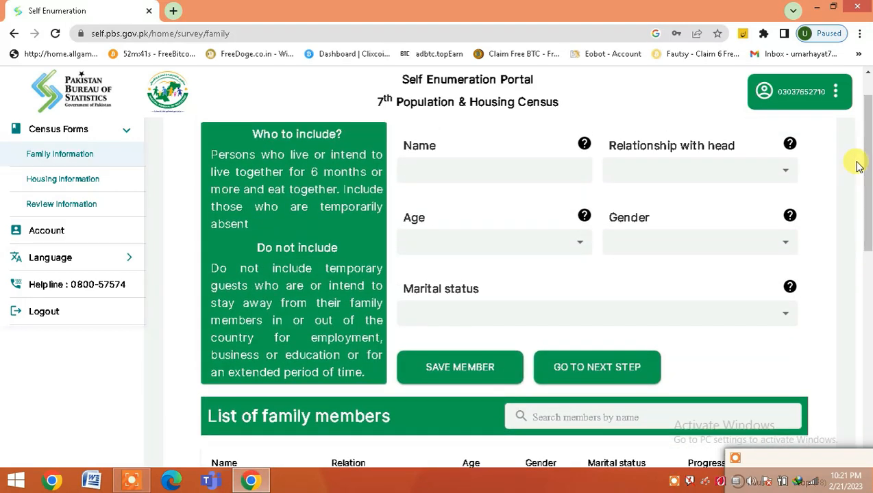
click(591, 372)
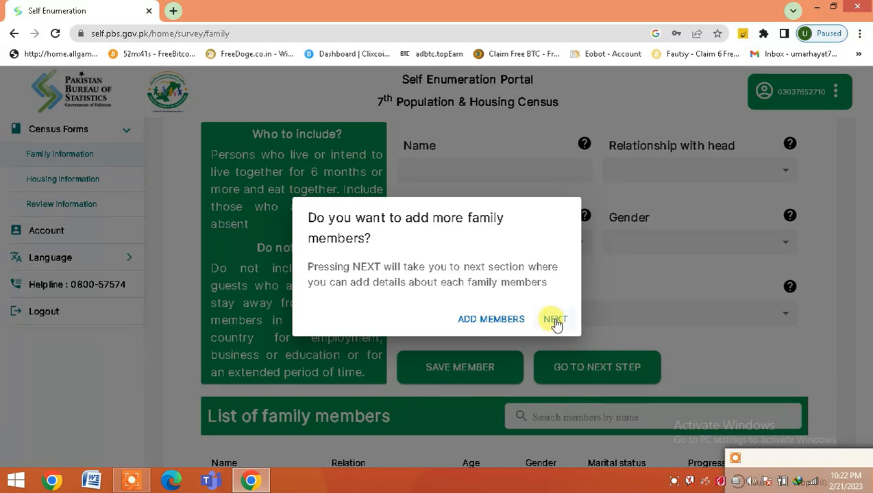
- Choose NEXT to continue to the household head's detailed information form
click(556, 322)
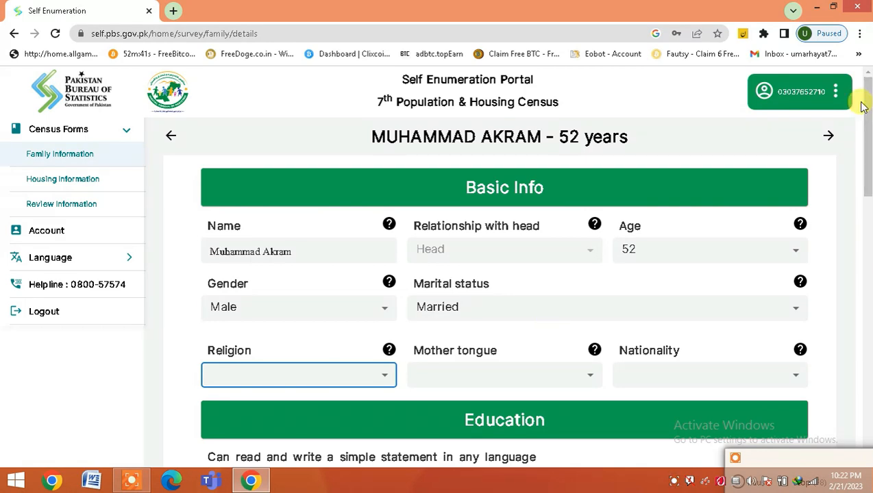
- Set the 52-year-old head's religion to Muslim, mother tongue to Punjabi and nationality to Pakistani
mouse_move(870, 96)
mouse_down()
mouse_move(870, 127)
mouse_move(872, 101)
mouse_up()
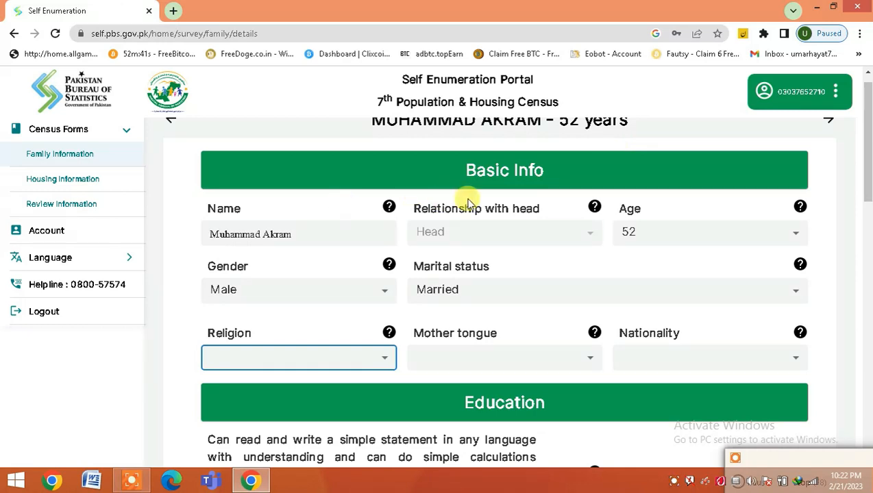
drag(868, 152, 869, 150)
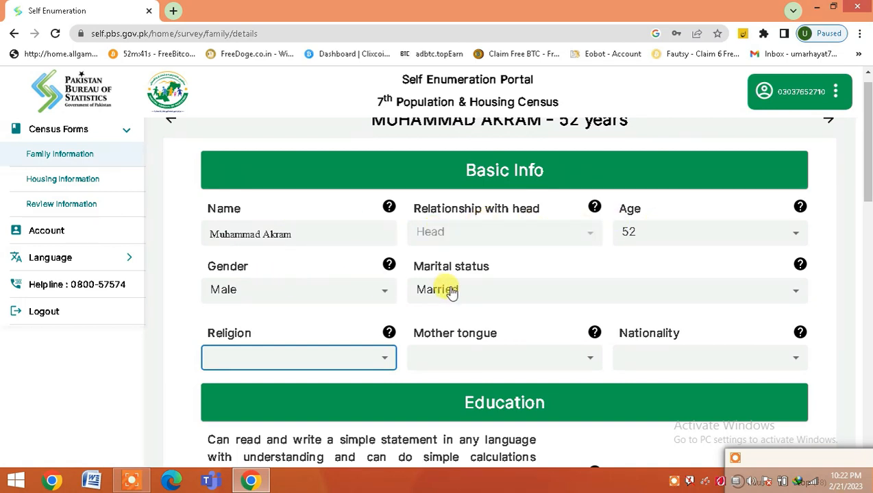
click(381, 358)
click(234, 295)
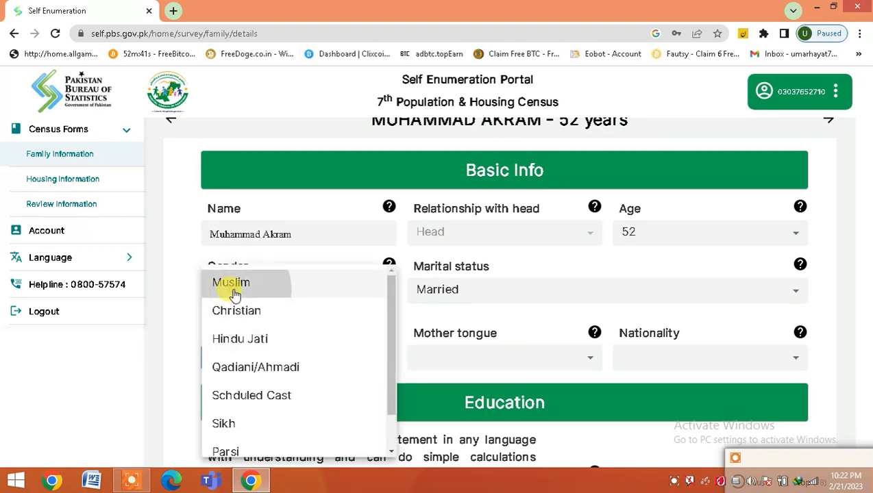
click(534, 364)
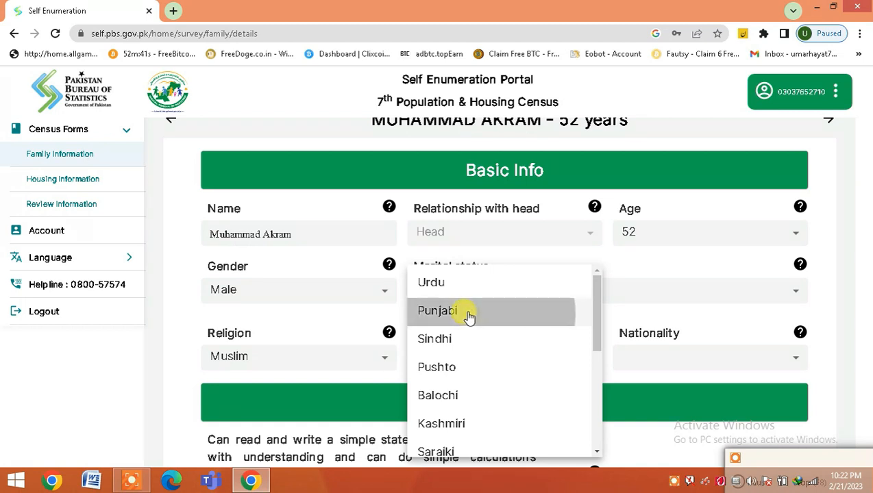
click(470, 316)
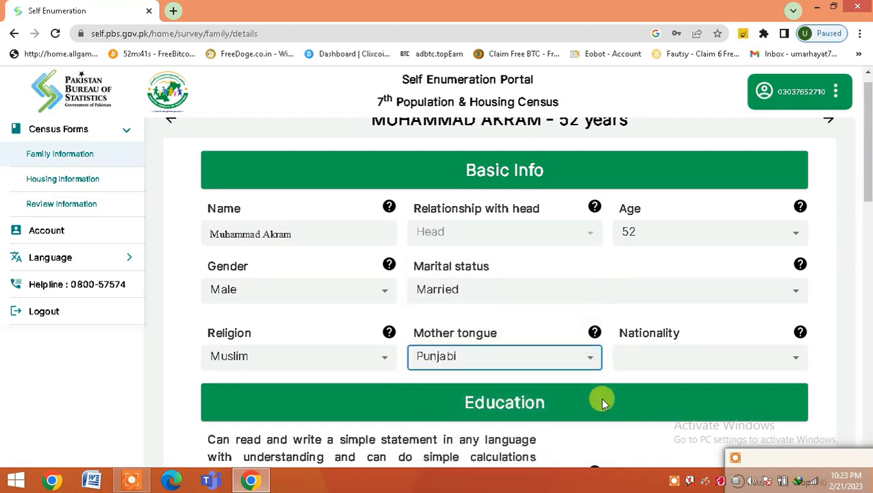
click(785, 359)
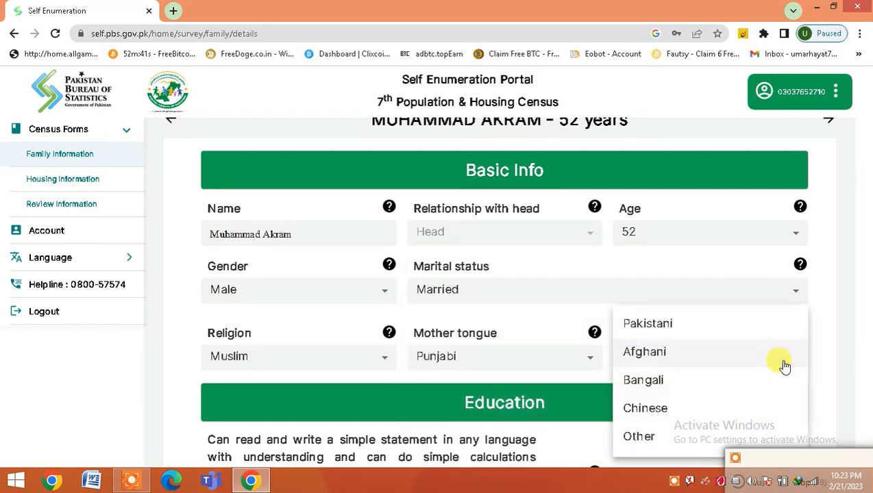
click(713, 322)
drag(864, 172, 869, 197)
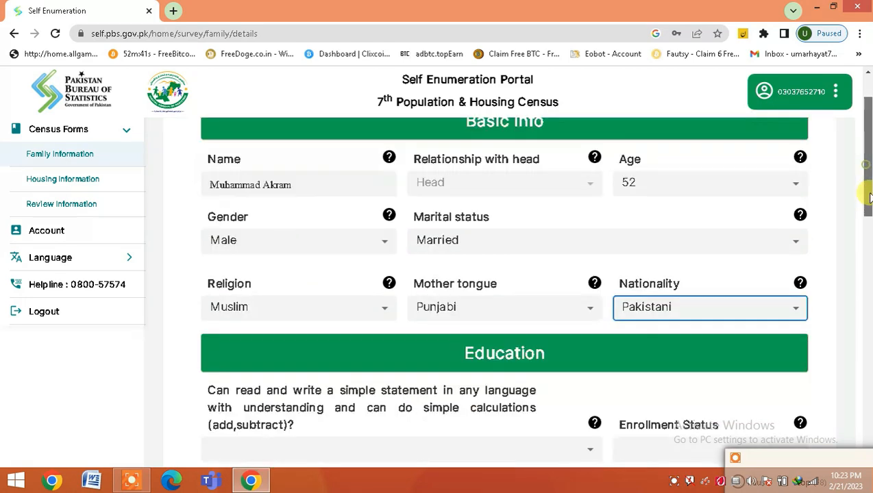
scroll(869, 197, down, 3)
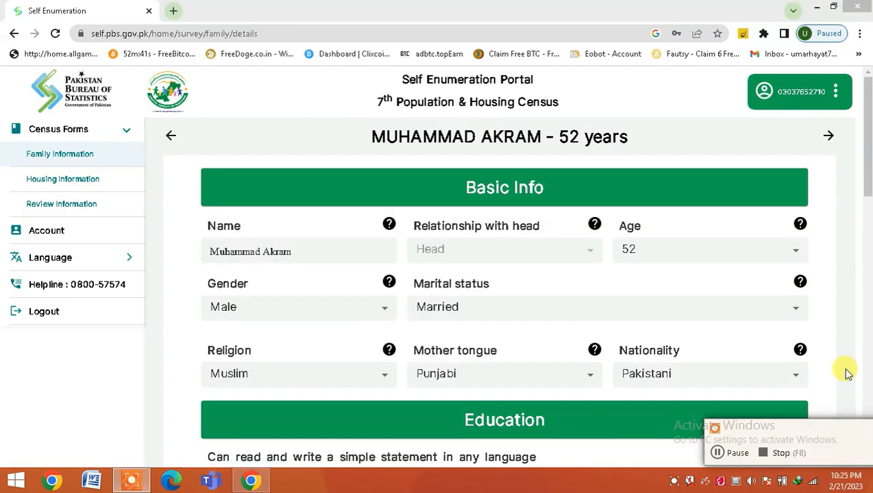
drag(868, 131, 868, 119)
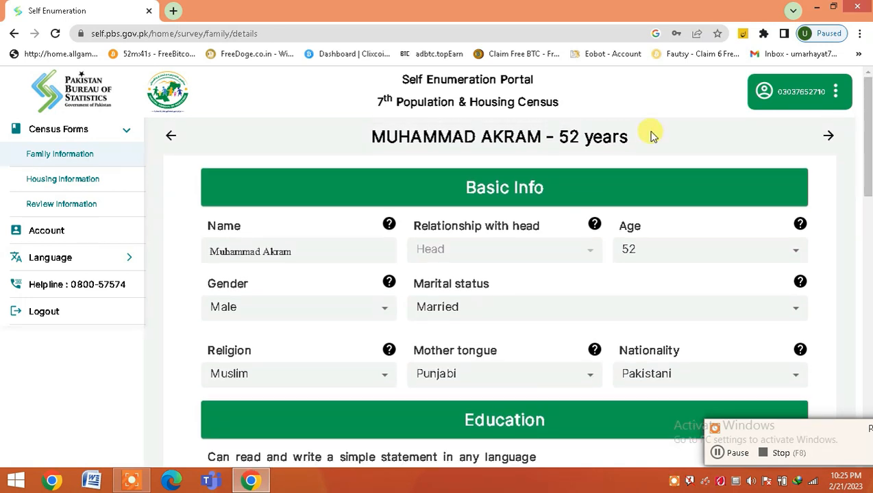
drag(868, 168, 864, 187)
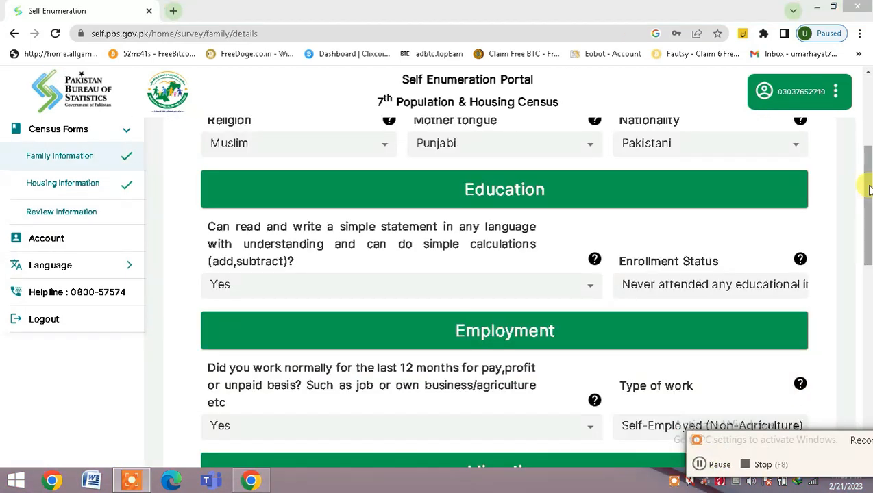
- Record past attendance at an educational institution, Master or equivalent level, in Social Sciences
drag(868, 185, 867, 188)
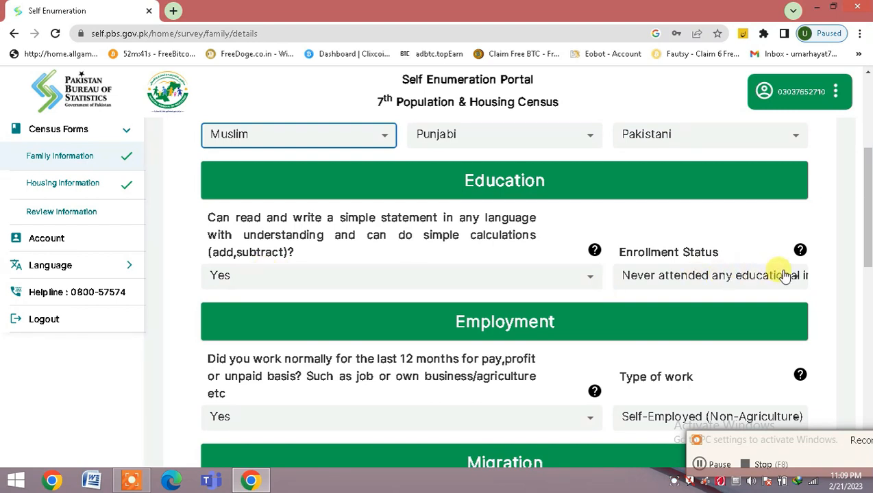
click(761, 275)
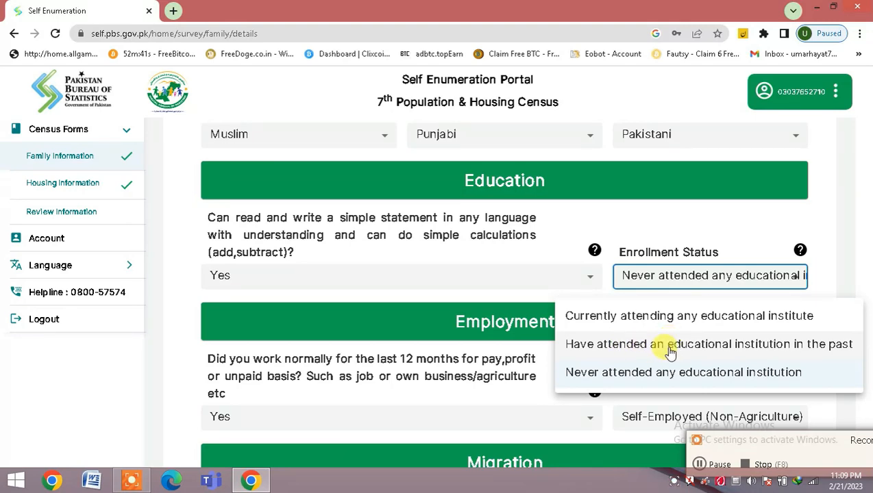
click(716, 348)
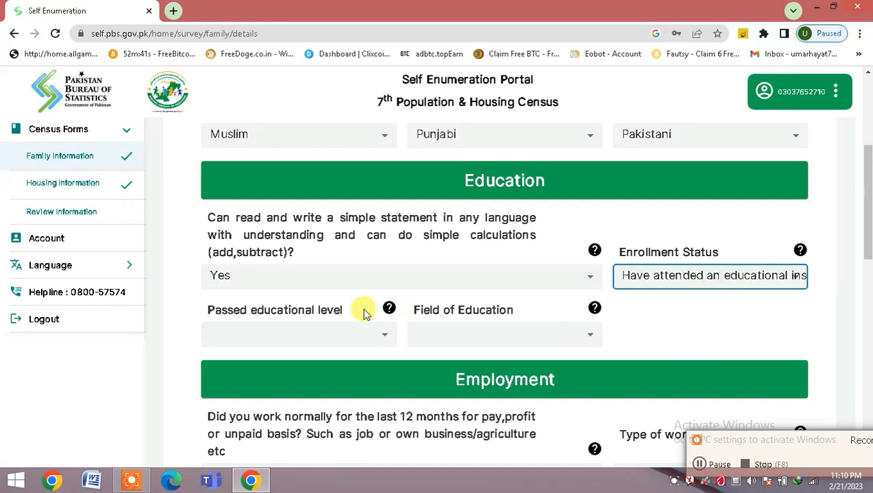
click(323, 337)
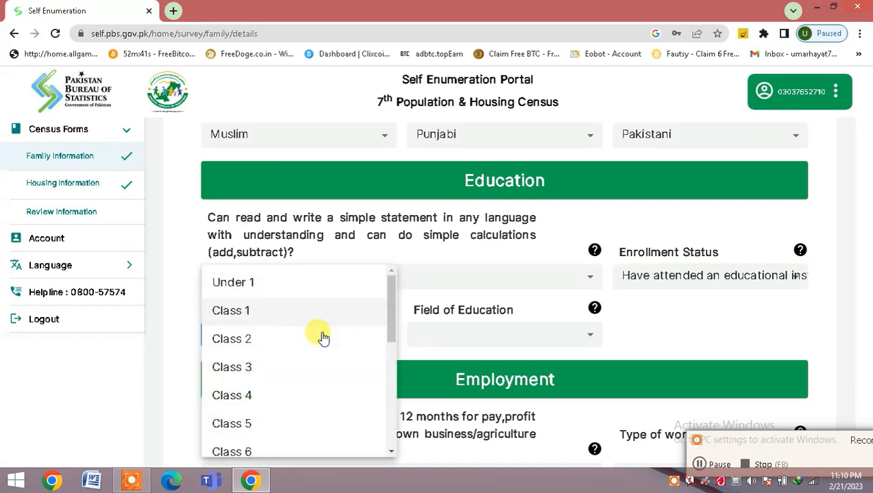
drag(396, 324, 393, 404)
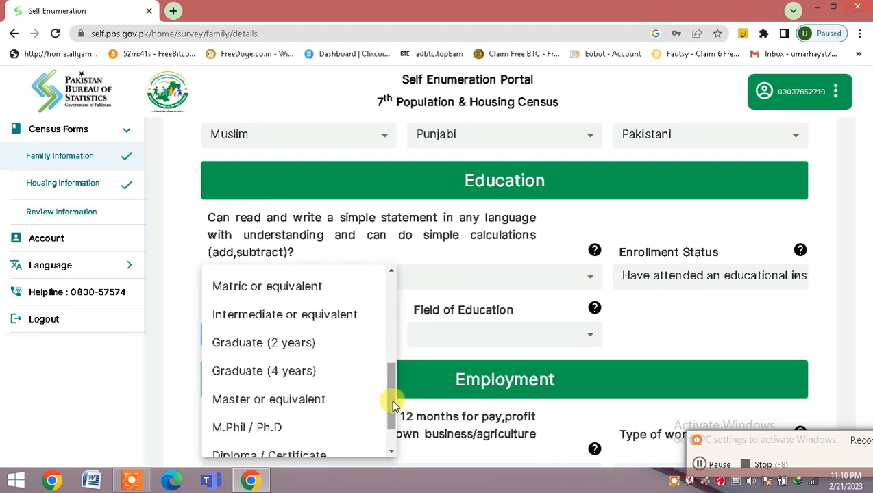
click(318, 409)
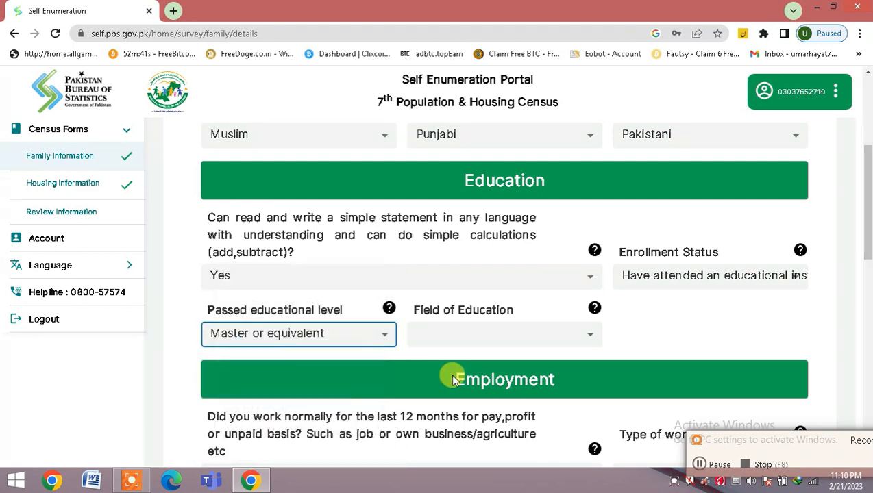
click(561, 340)
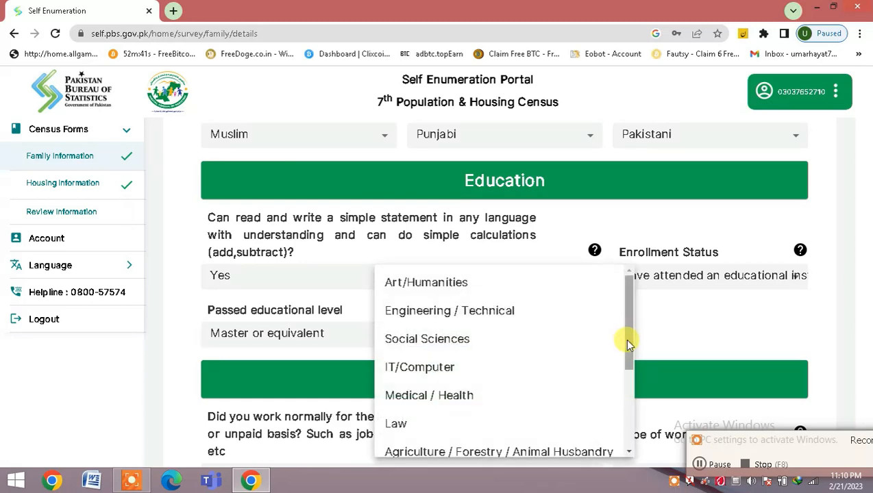
click(458, 346)
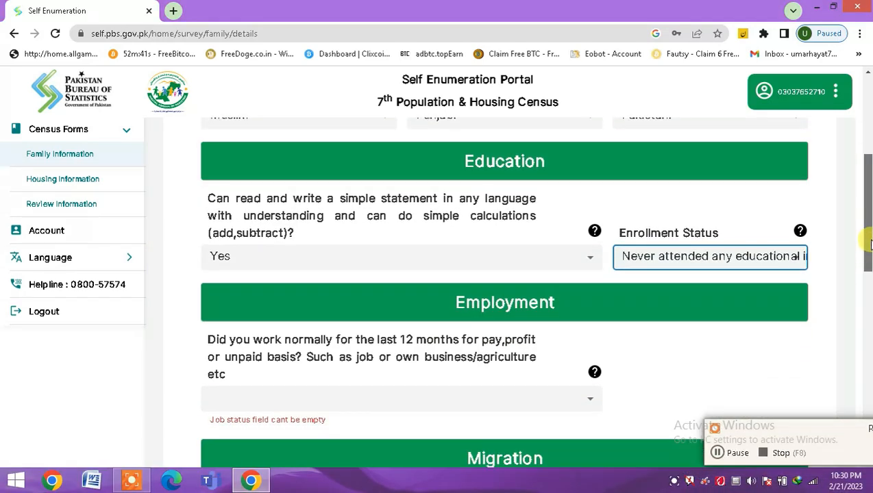
scroll(868, 278, down, 2)
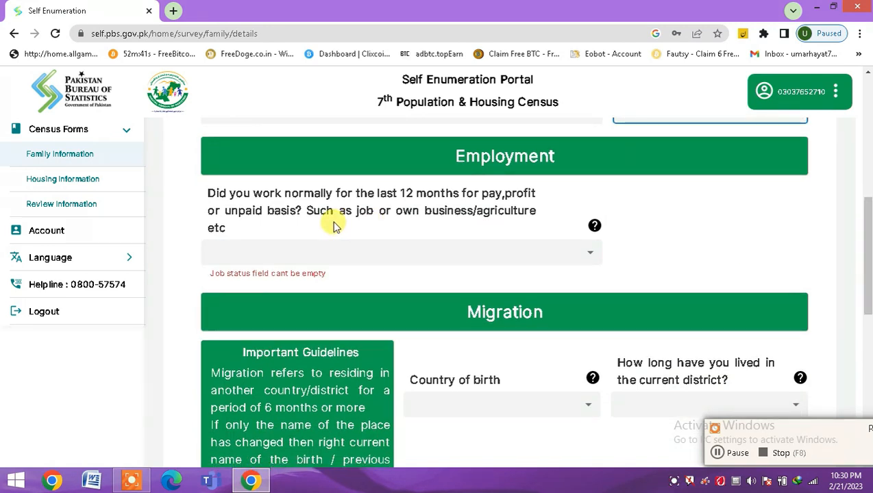
- Answer Yes to working in the last 12 months, with Self-Employed (Non-Agriculture) as type of work
click(582, 251)
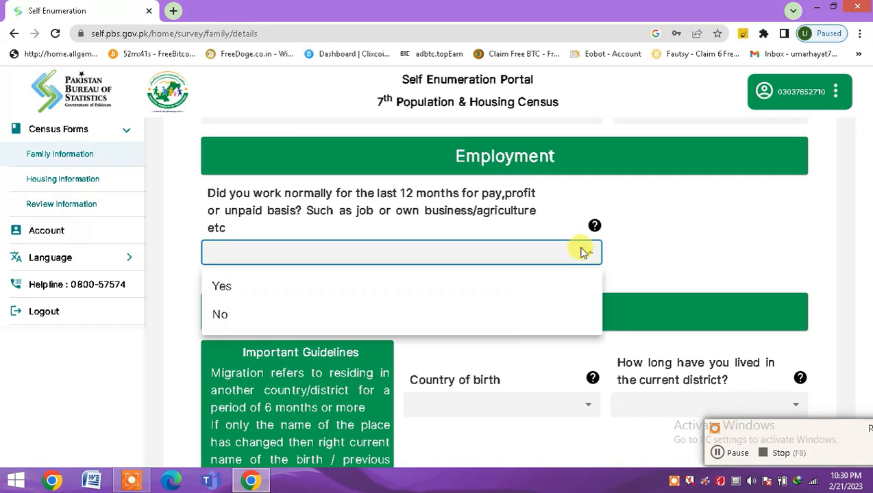
click(446, 295)
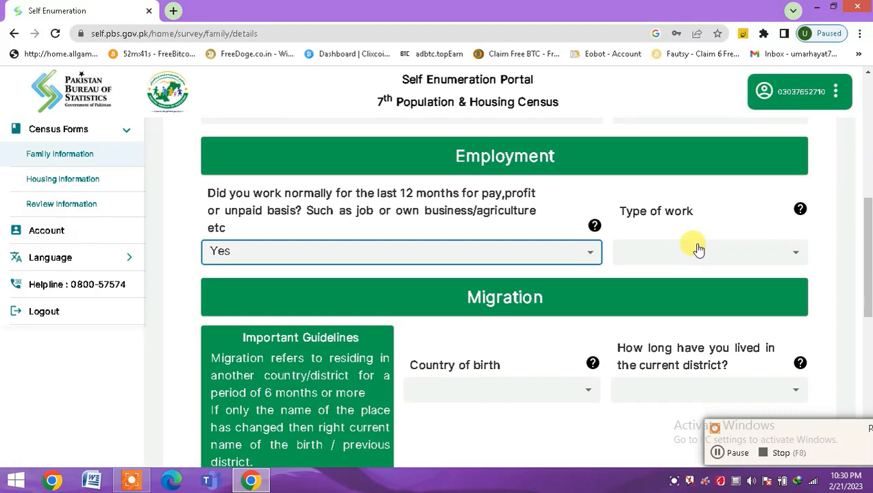
click(781, 255)
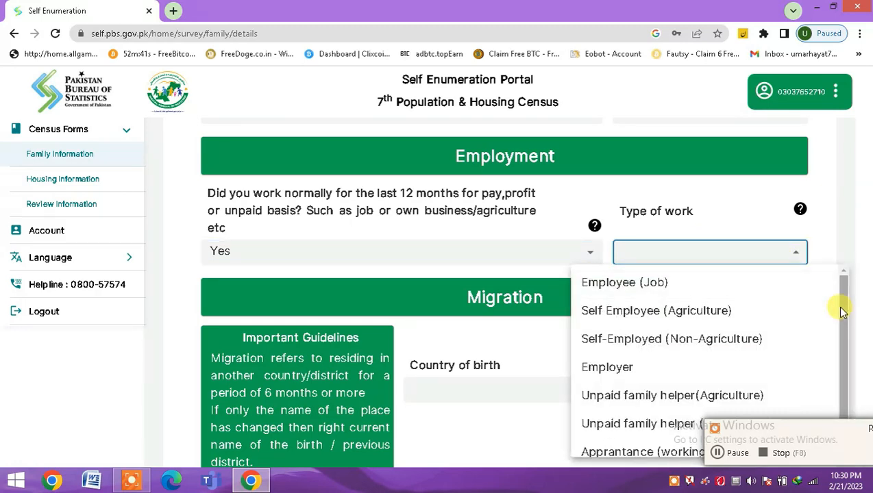
drag(839, 307, 843, 328)
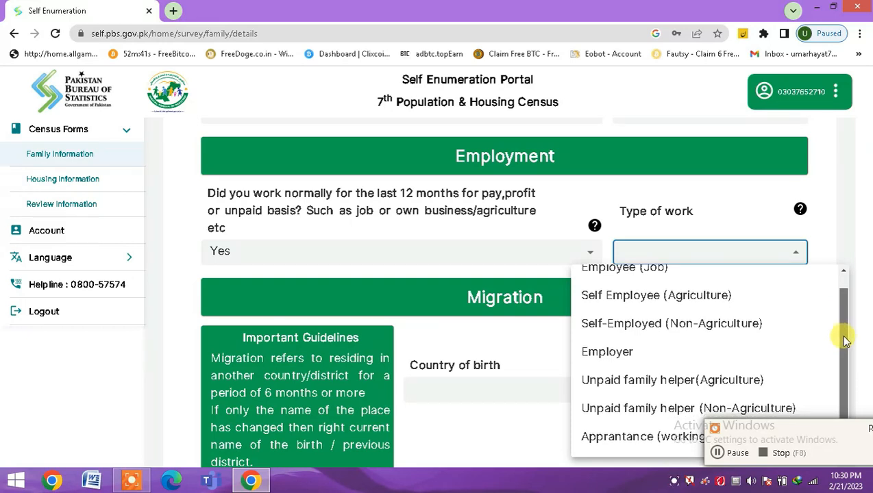
click(630, 329)
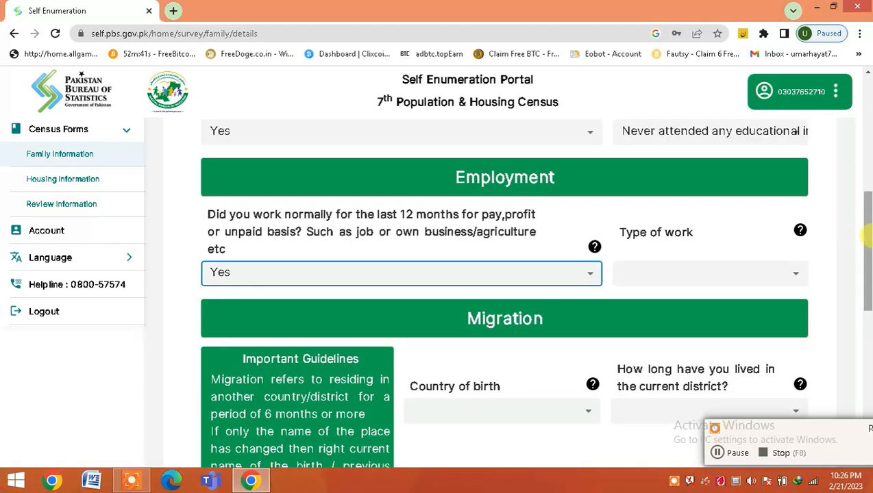
drag(864, 231, 867, 273)
- Set country of birth to Pakistan, birthplace to Urban, and time in current district to Since birth
click(589, 266)
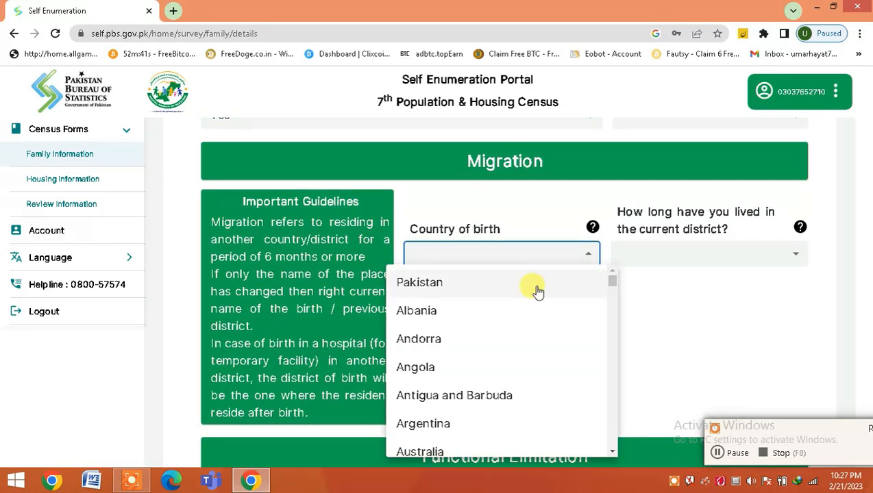
click(436, 291)
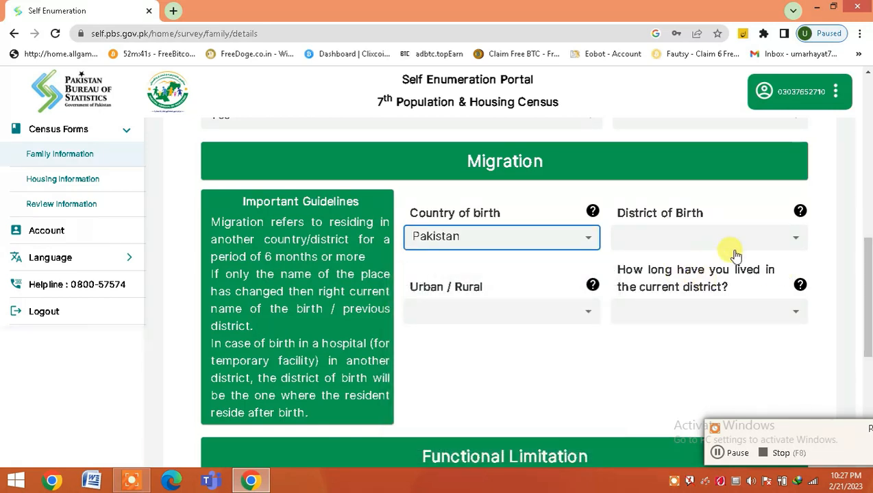
click(490, 318)
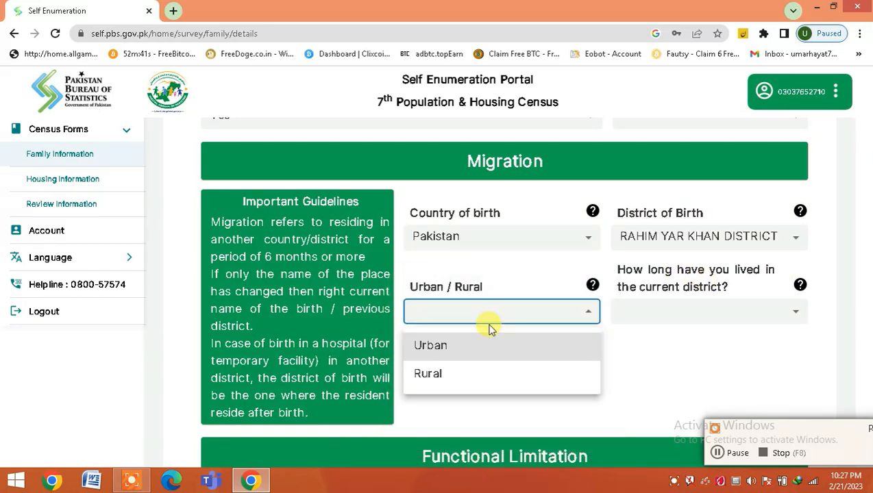
click(478, 354)
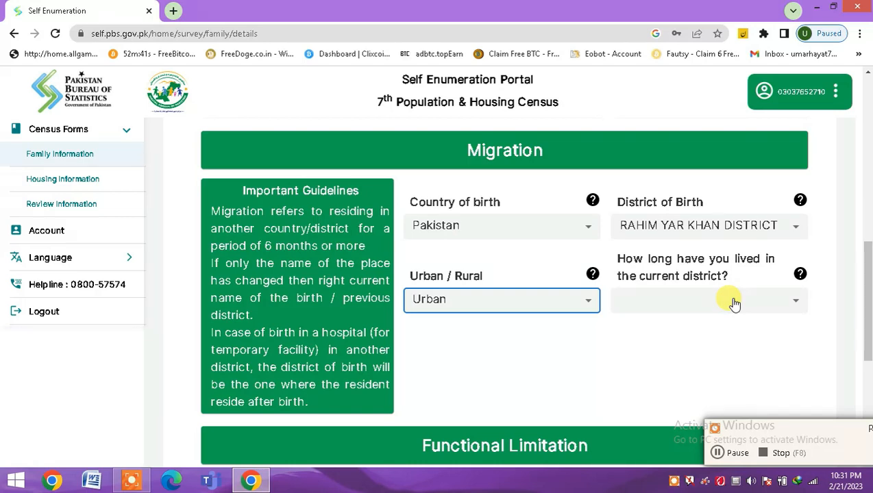
click(733, 301)
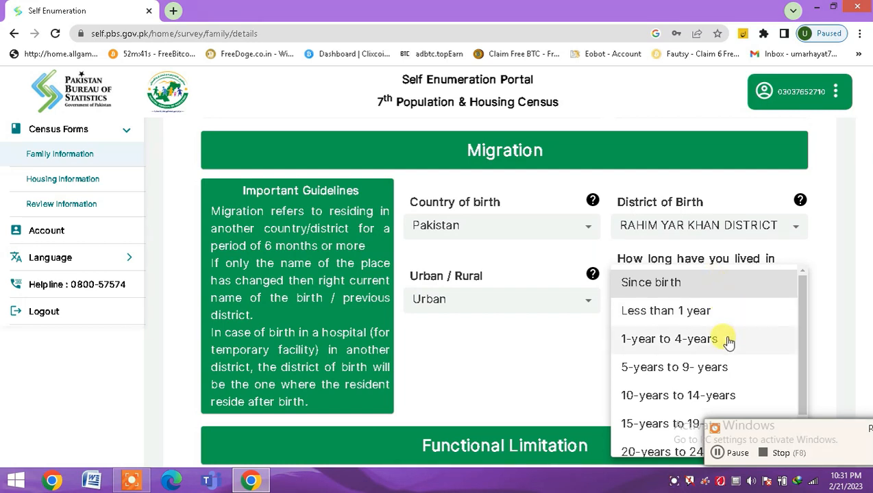
drag(797, 345, 805, 384)
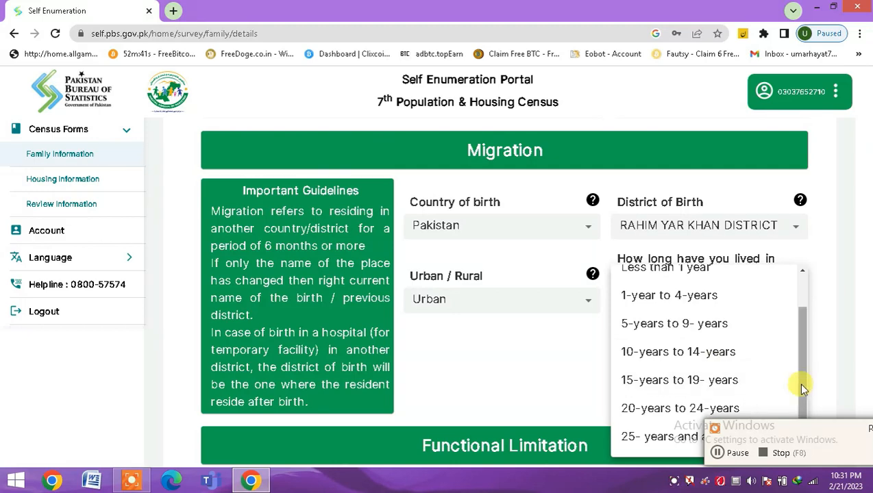
drag(799, 371, 794, 336)
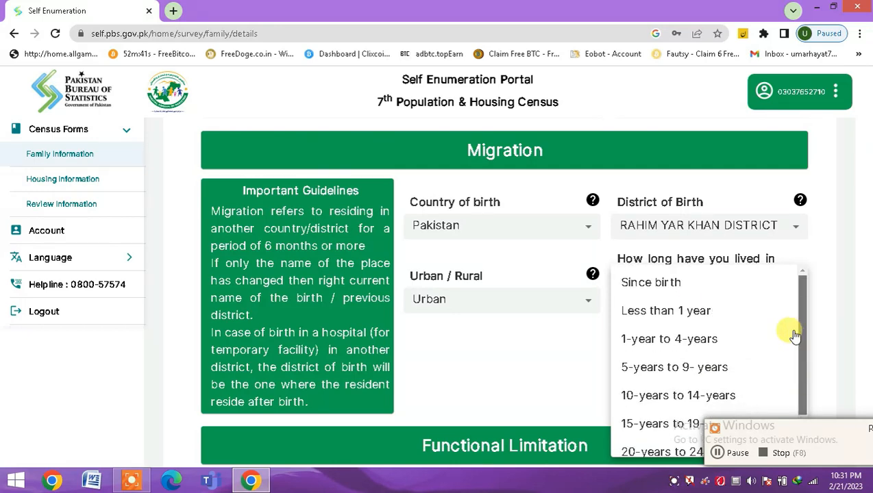
click(629, 278)
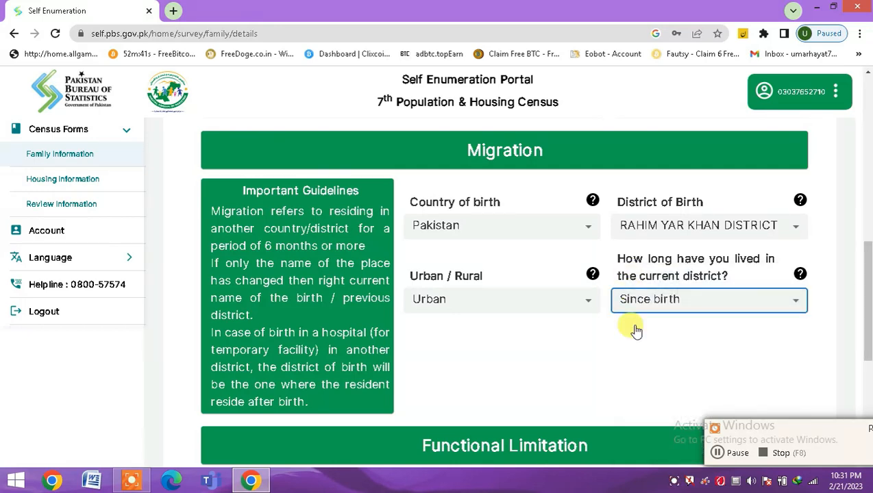
drag(869, 257, 868, 324)
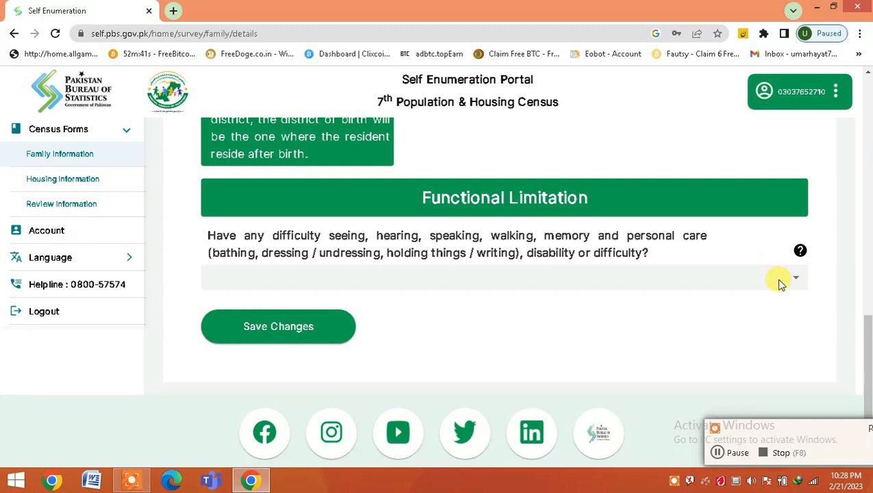
- Answer No difficulty for functional limitation, then save the head's record and confirm the update
click(778, 281)
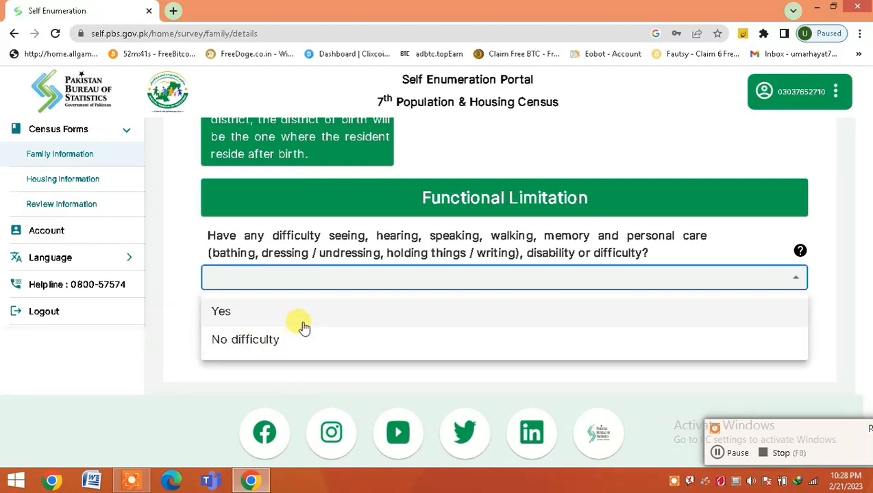
click(248, 340)
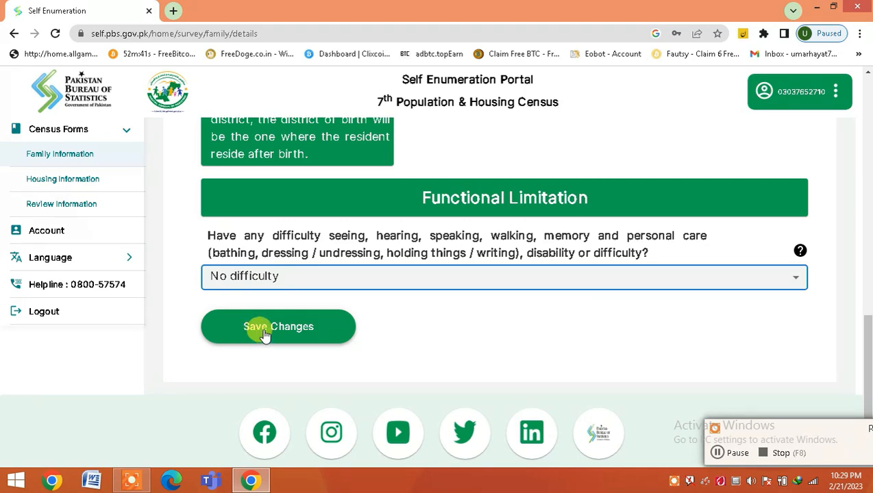
click(265, 335)
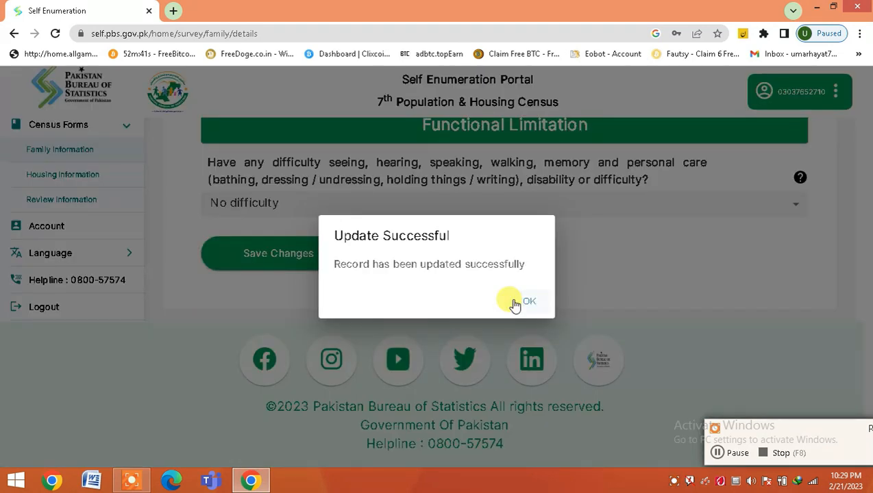
click(526, 302)
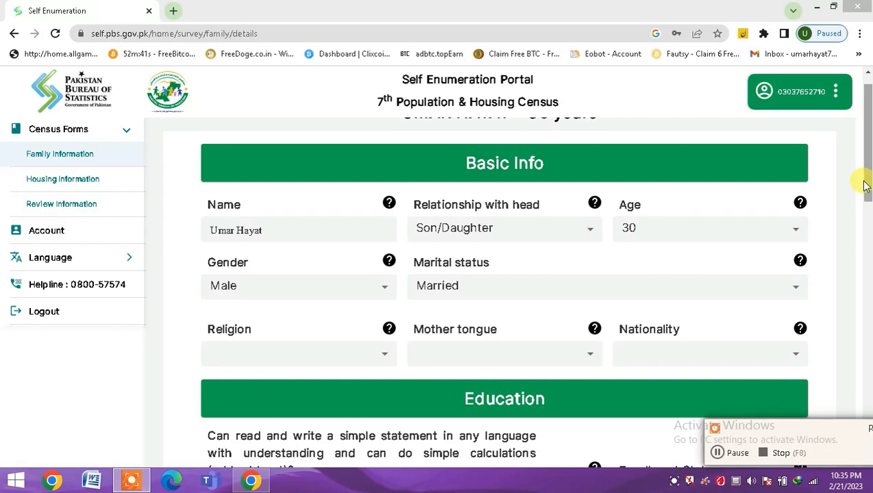
- Set the 30-year-old son's religion to Muslim, mother tongue to Punjabi and nationality to Pakistani
scroll(866, 170, down, 1)
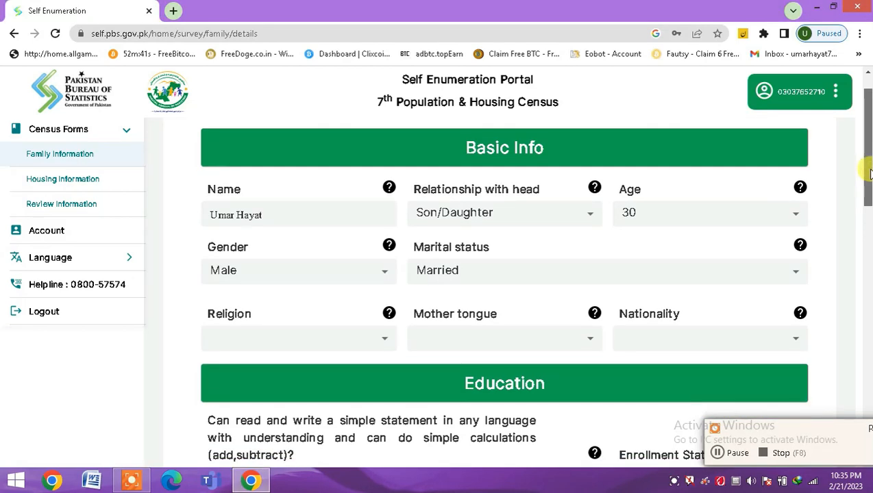
drag(870, 171, 869, 170)
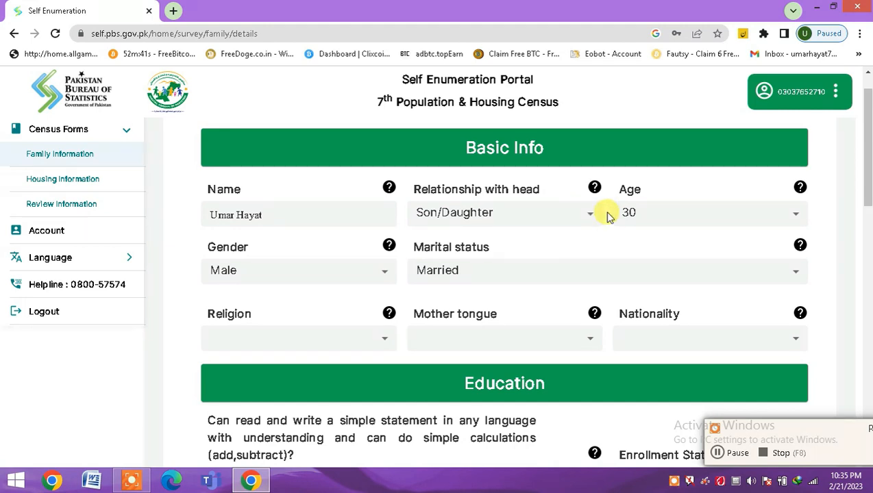
click(376, 340)
click(293, 287)
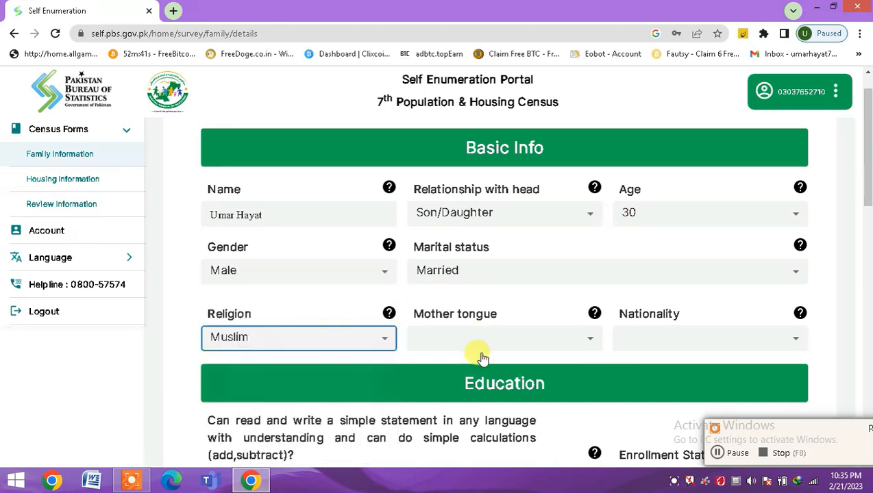
click(473, 336)
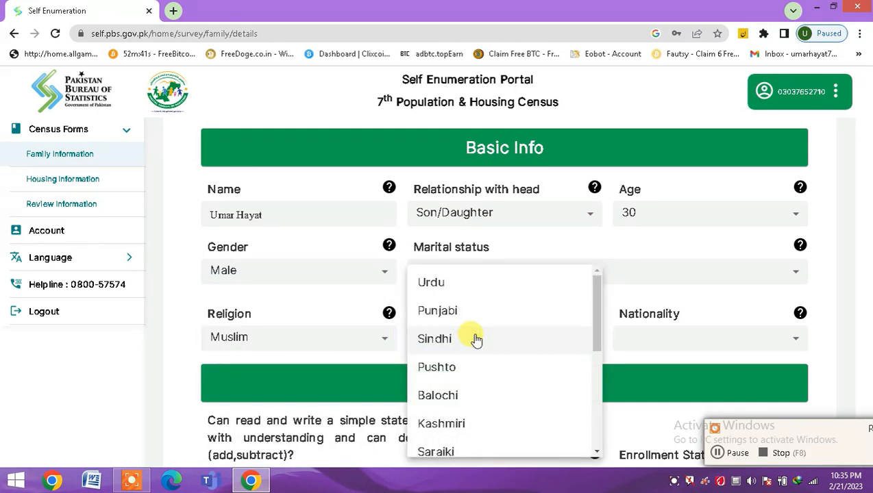
click(459, 313)
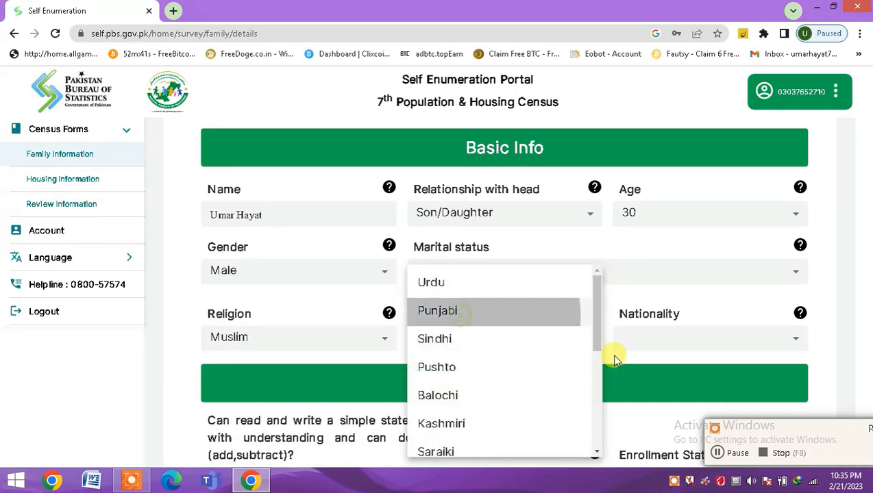
click(658, 346)
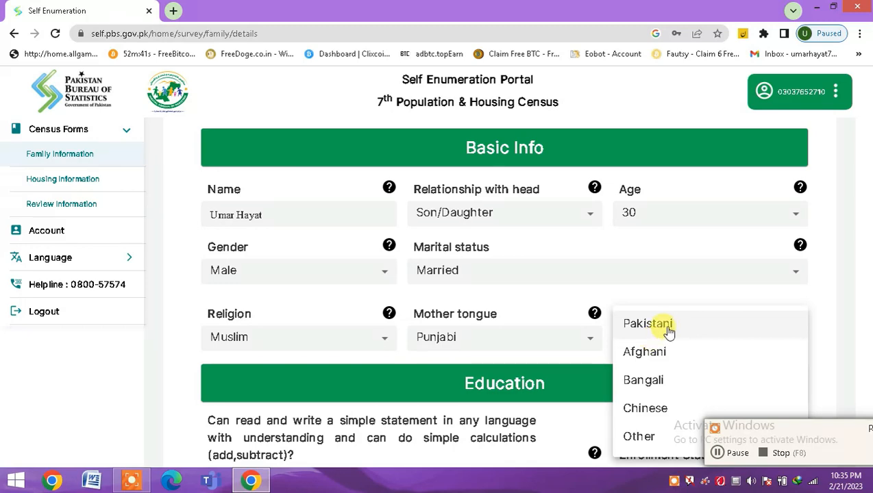
click(774, 318)
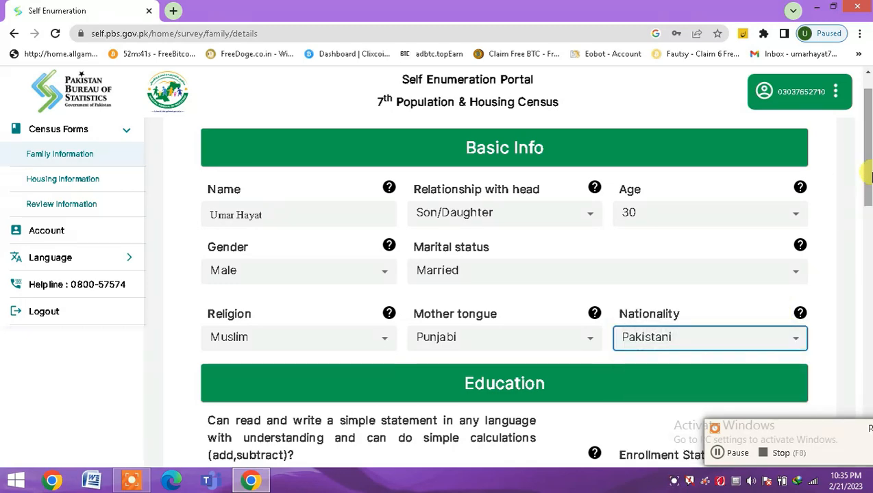
scroll(867, 178, down, 2)
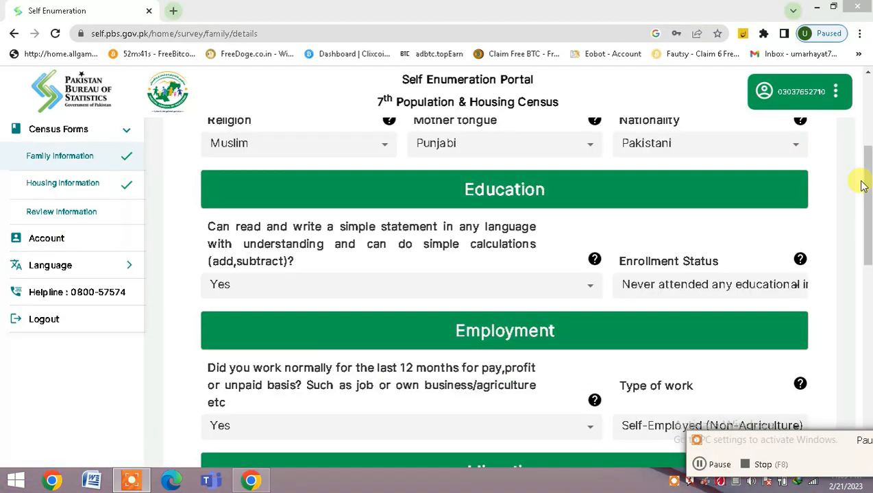
- Mark the son as having attended an educational institution in the past, passing Master or equivalent
drag(869, 187, 868, 189)
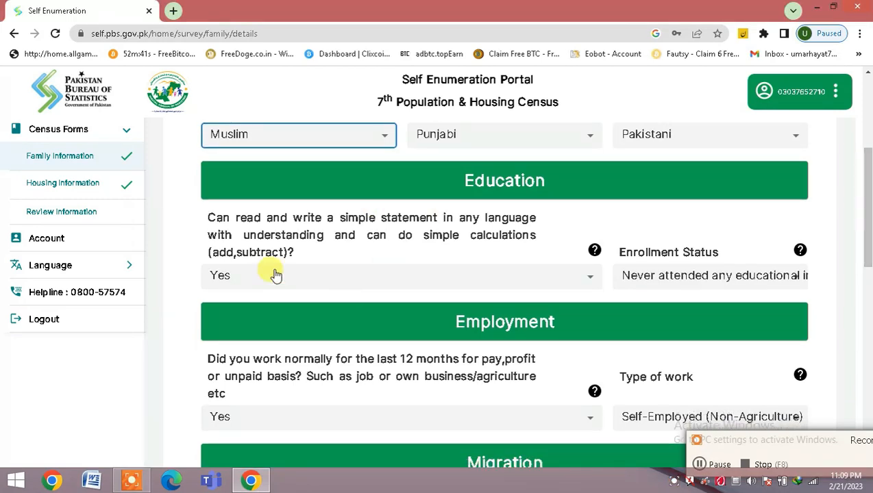
click(757, 278)
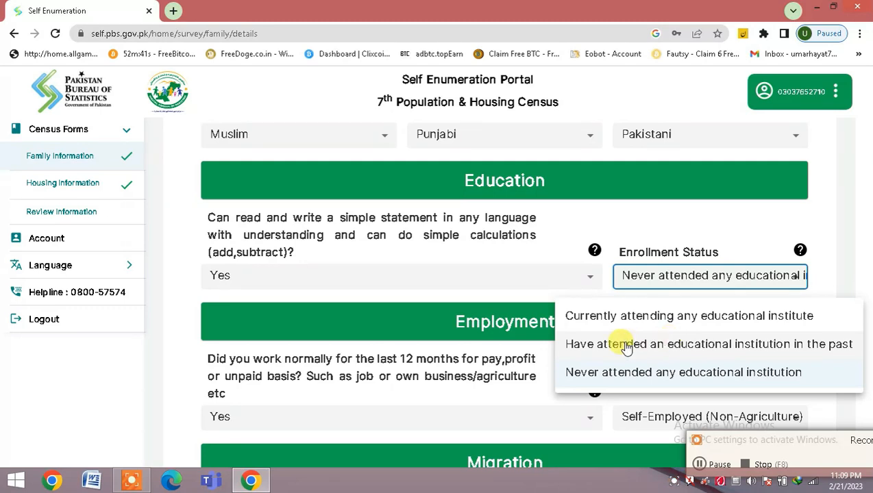
click(716, 345)
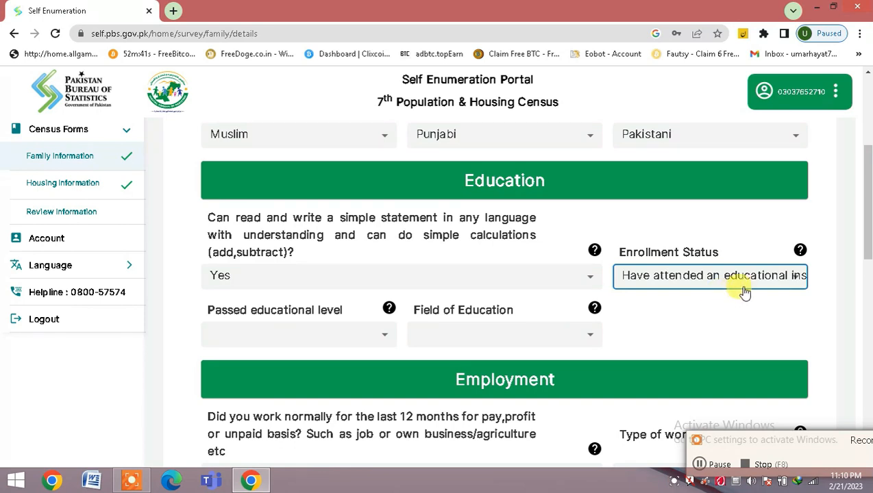
click(323, 335)
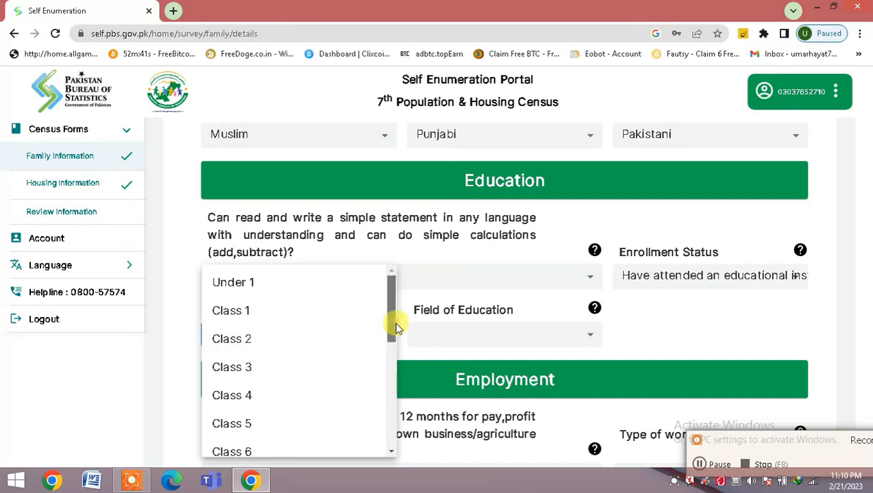
scroll(396, 328, down, 3)
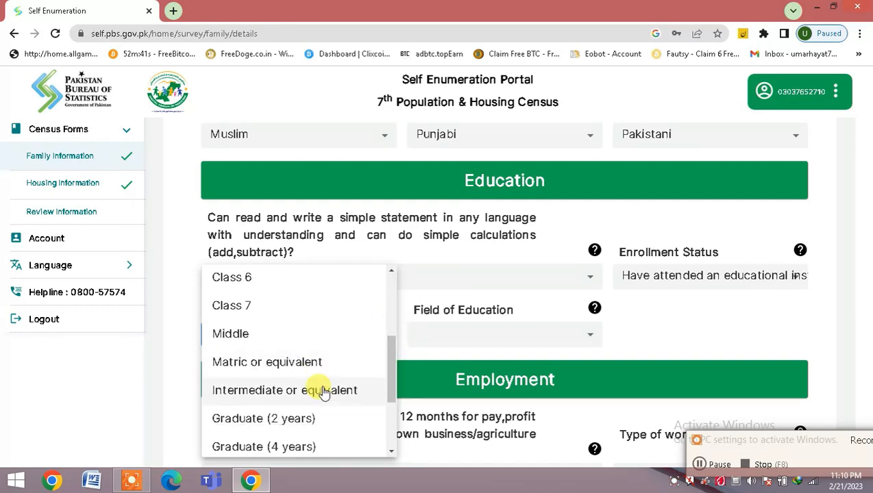
scroll(394, 392, down, 3)
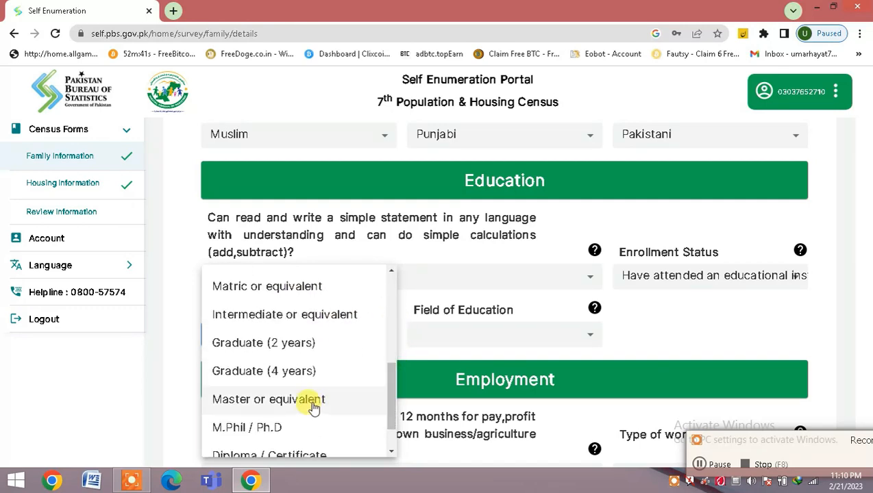
click(314, 406)
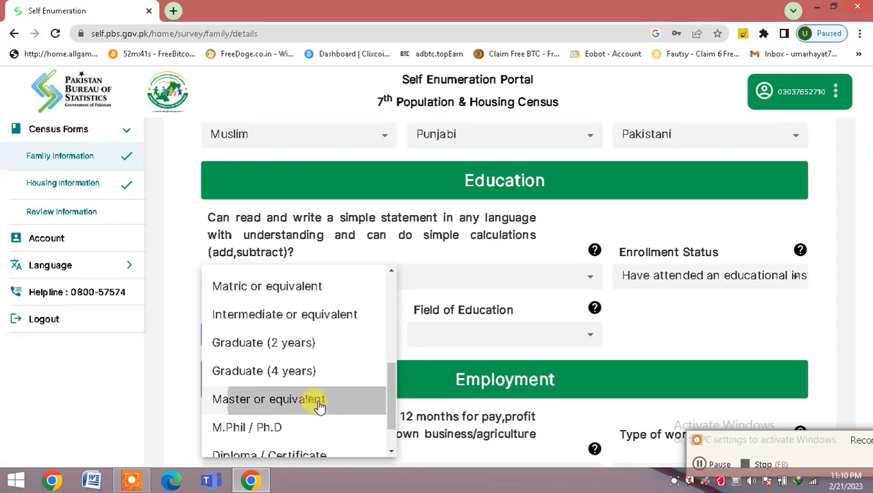
click(561, 339)
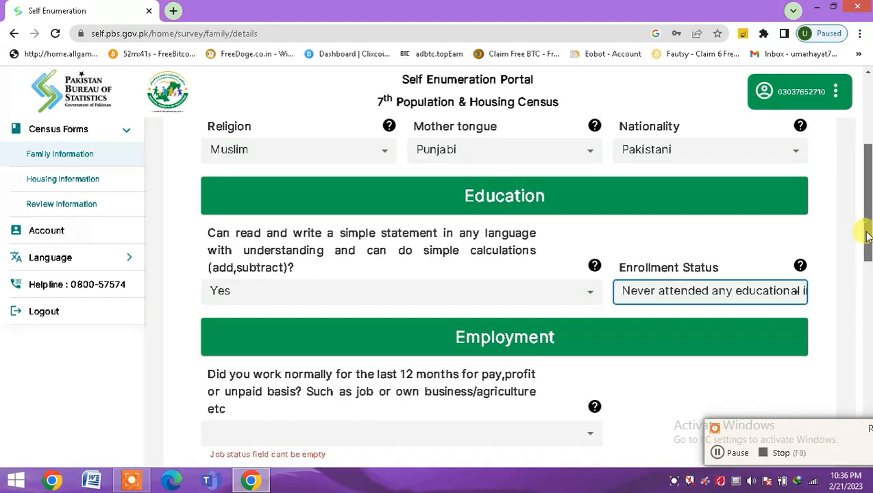
drag(863, 230, 869, 265)
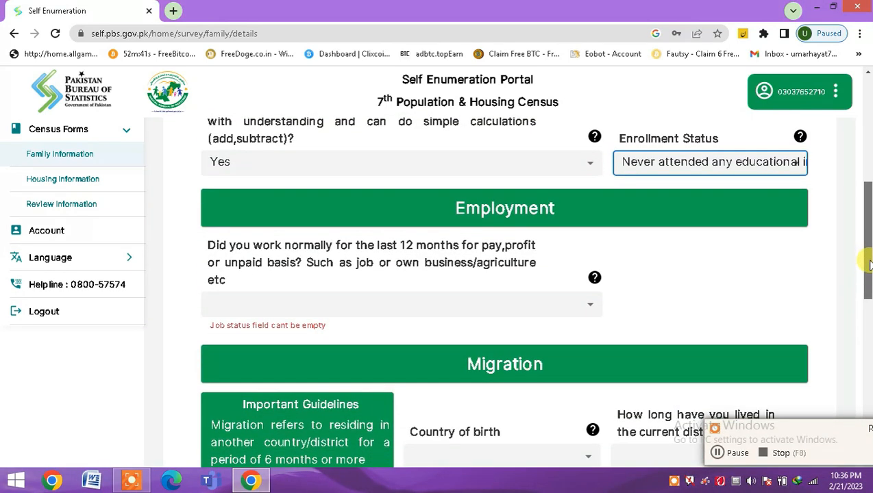
- Answer Yes for work in the last 12 months and choose Employee (Job) as type of work
click(470, 305)
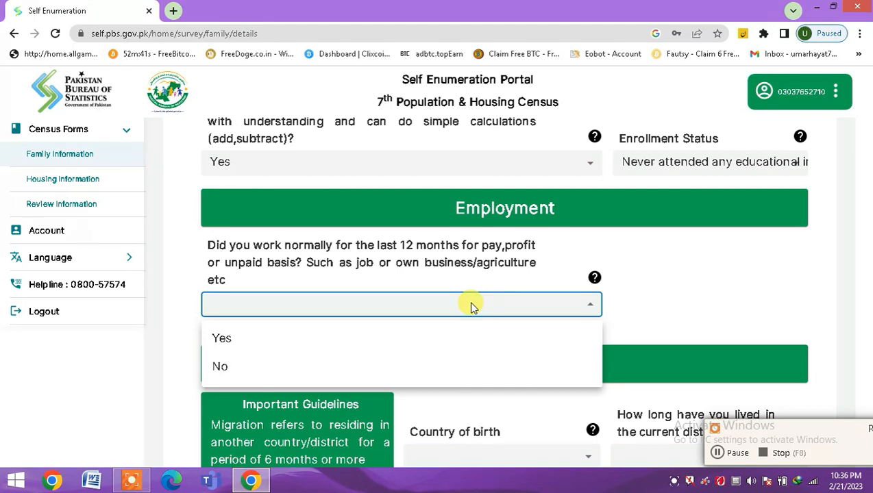
click(321, 338)
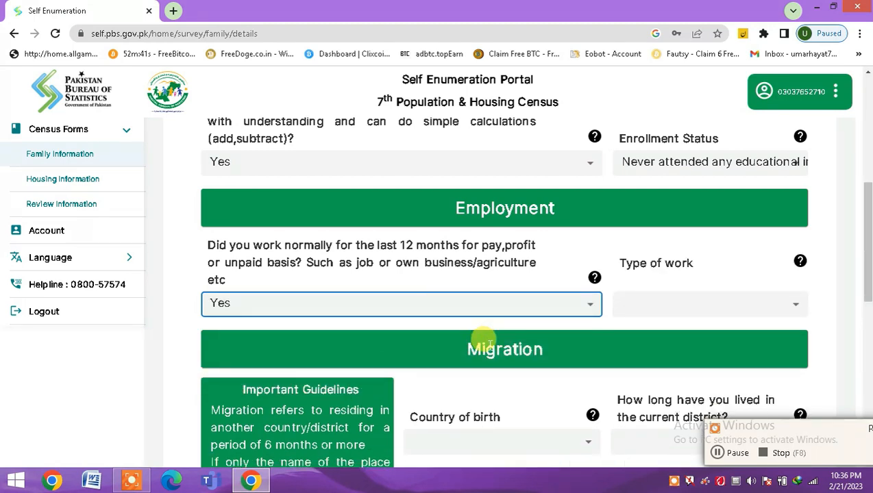
click(789, 304)
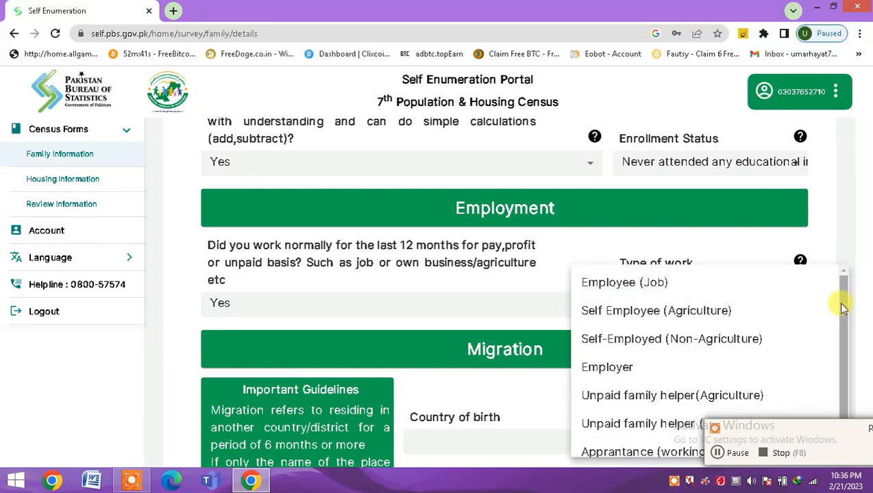
drag(842, 304, 843, 323)
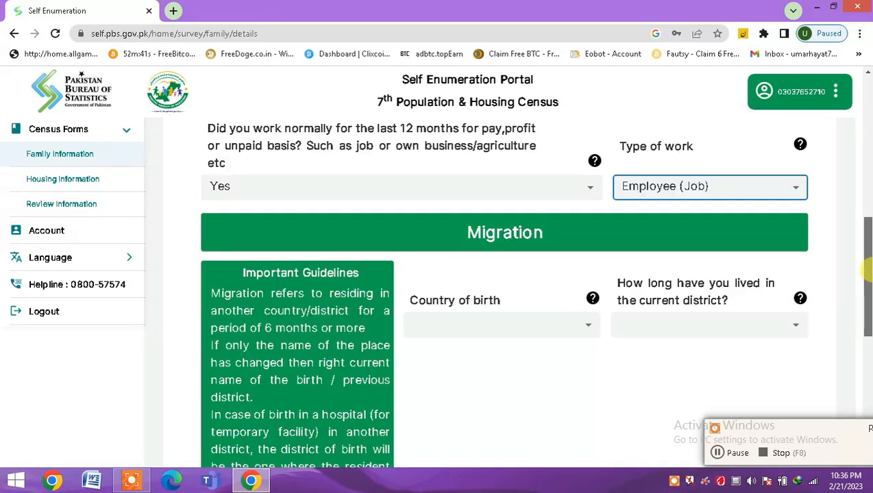
drag(865, 271, 864, 300)
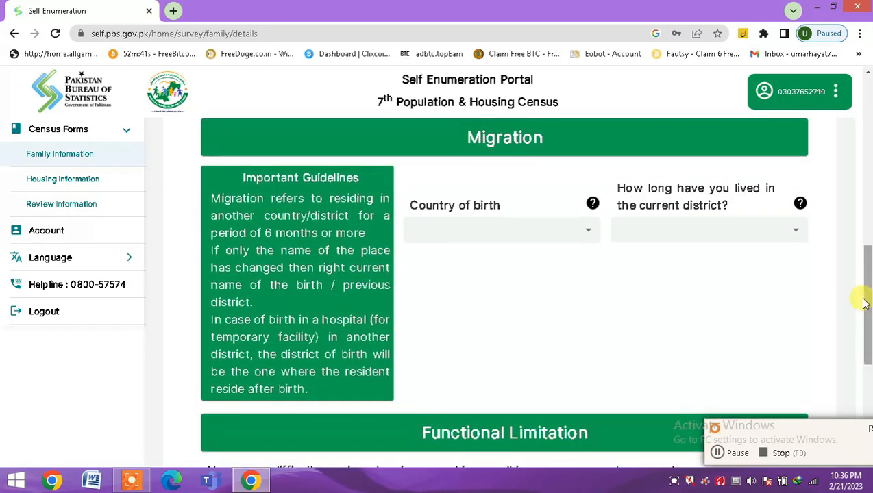
- Record the birthplace as Pakistan, Rahim Yar Khan District, Urban, with residence since birth
click(558, 227)
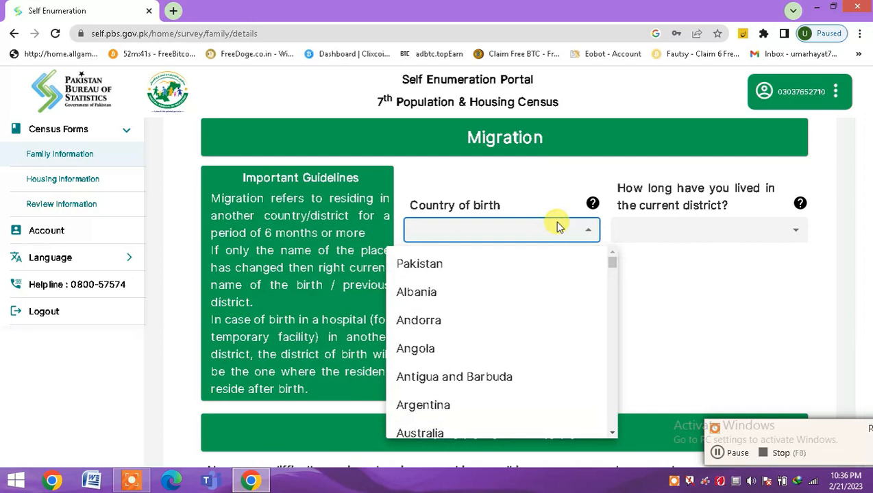
click(491, 269)
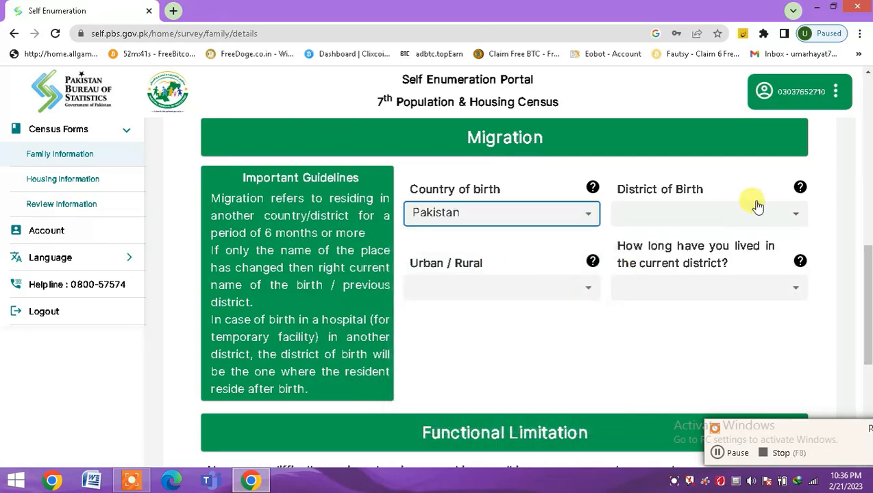
click(740, 217)
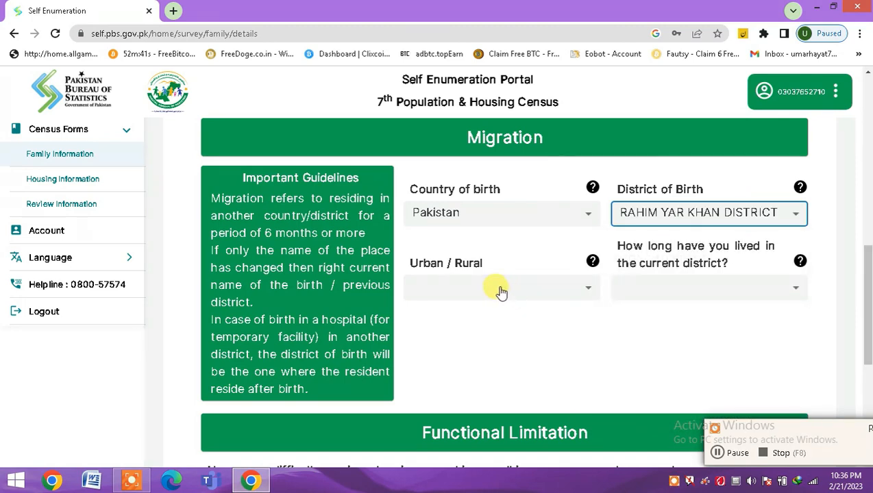
click(501, 291)
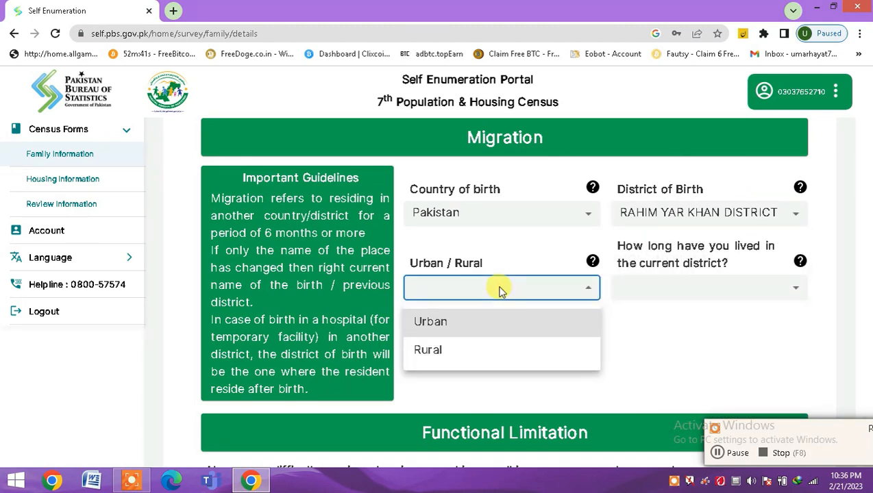
click(460, 324)
click(682, 290)
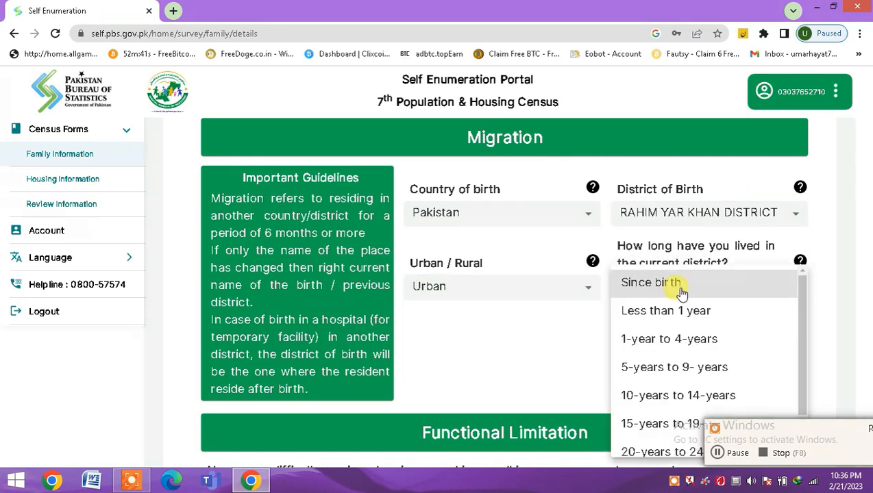
click(760, 286)
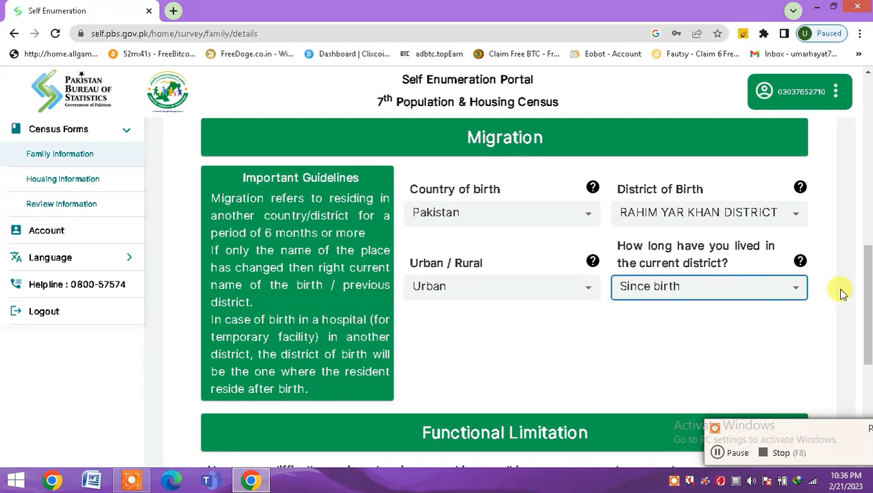
drag(865, 290, 867, 359)
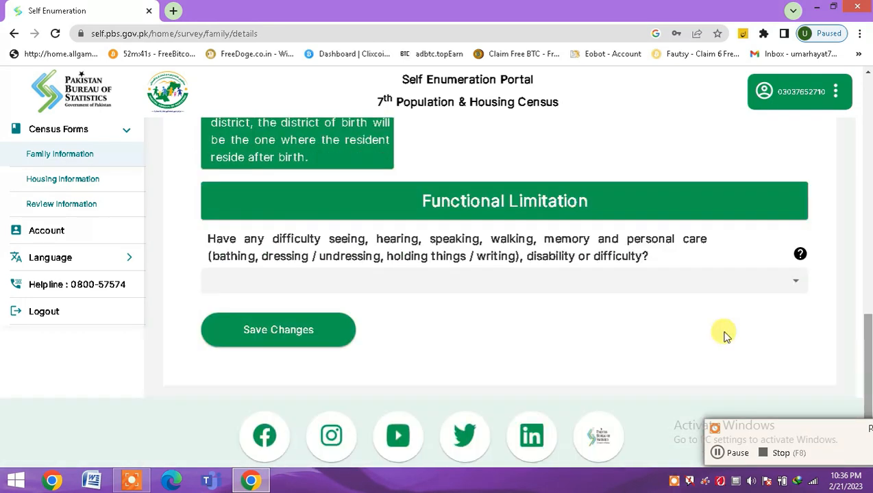
- Answer No difficulty for functional limitation and save the son's details
click(665, 284)
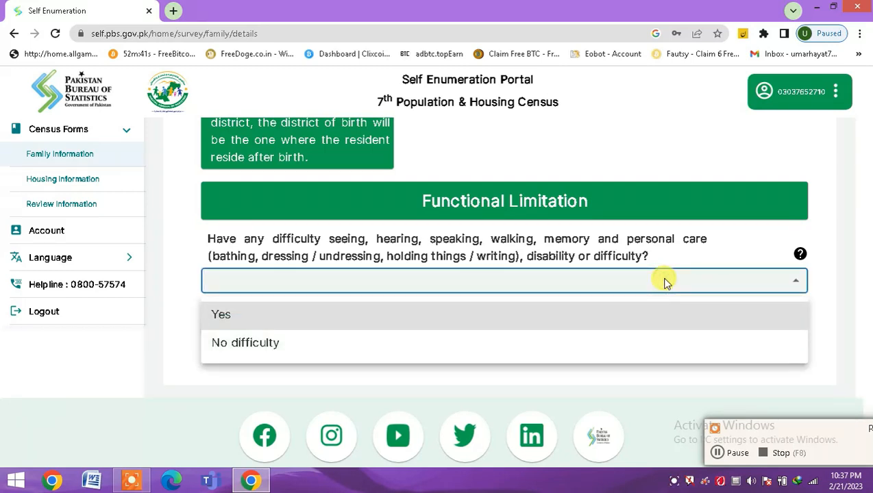
click(291, 346)
click(309, 353)
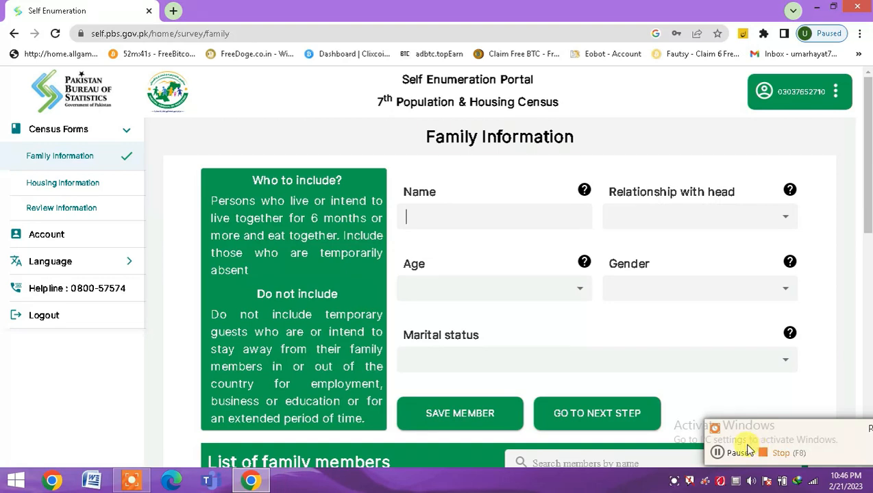
- Reopen a family member from the Family Information list, re-save it, and go to Housing Information
click(69, 157)
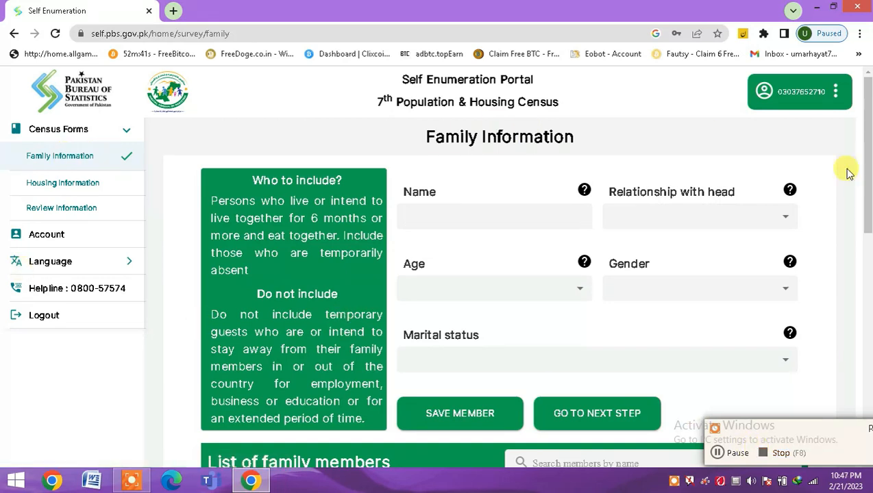
drag(868, 120, 867, 255)
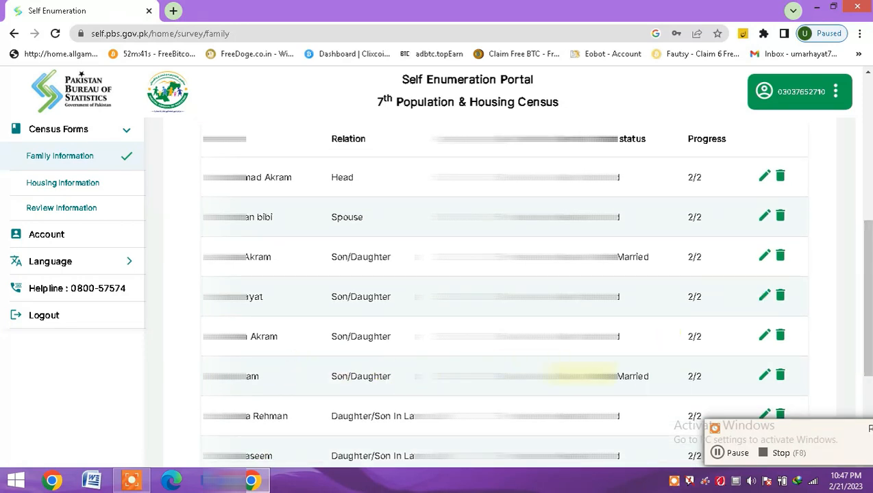
click(765, 379)
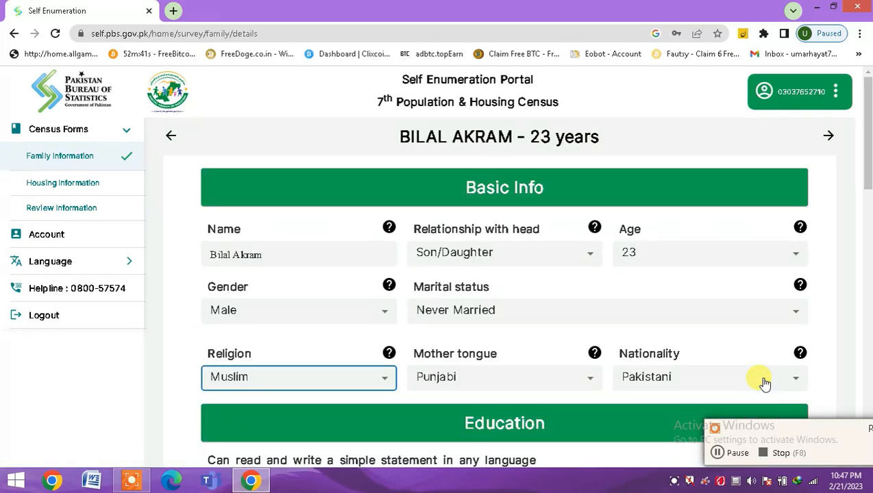
drag(867, 117, 868, 347)
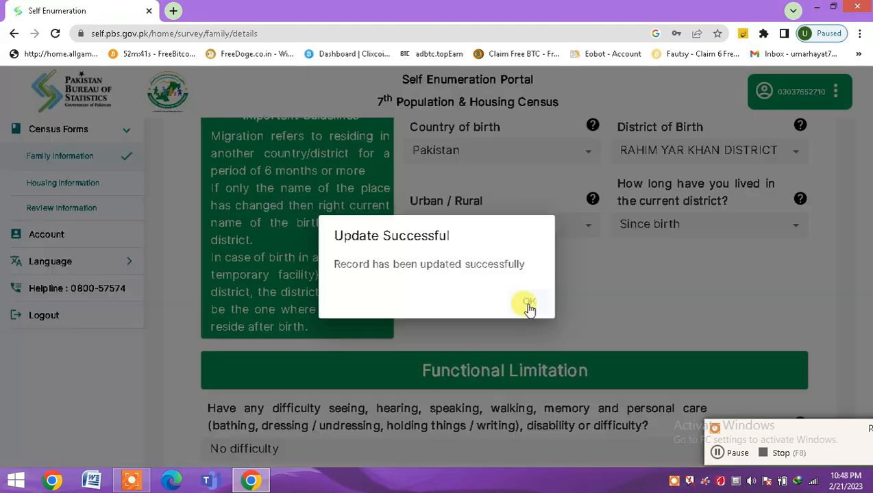
click(527, 304)
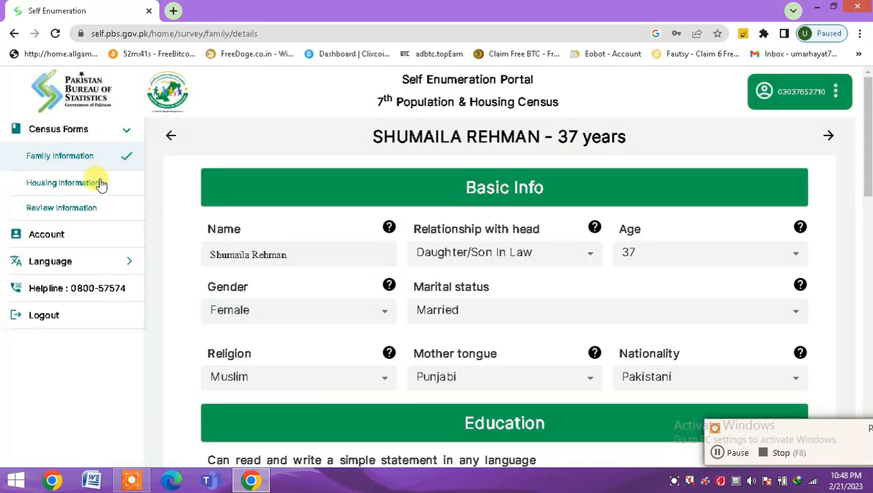
click(110, 190)
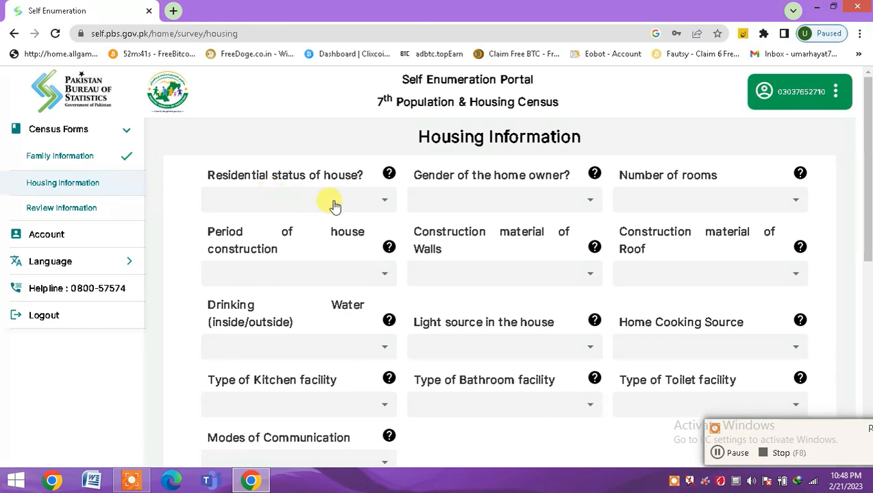
- Mark the house as Owned, set the home owner's gender to Male, and enter 6 rooms
click(370, 206)
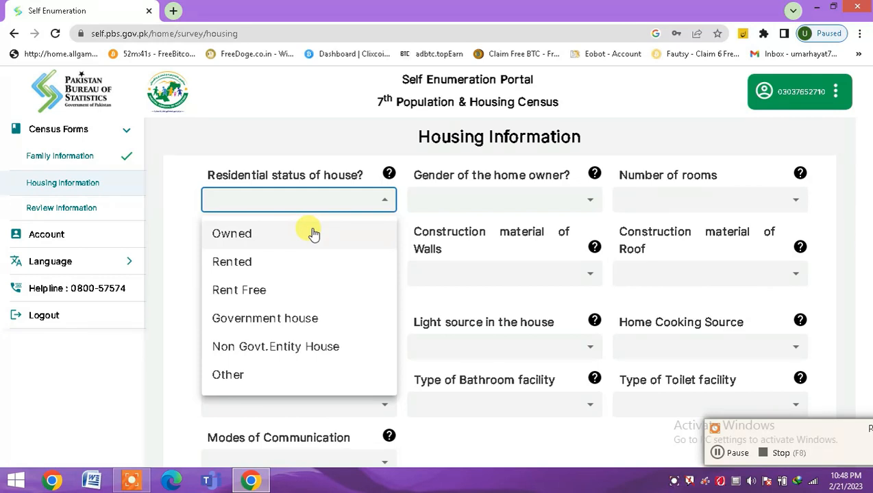
click(255, 234)
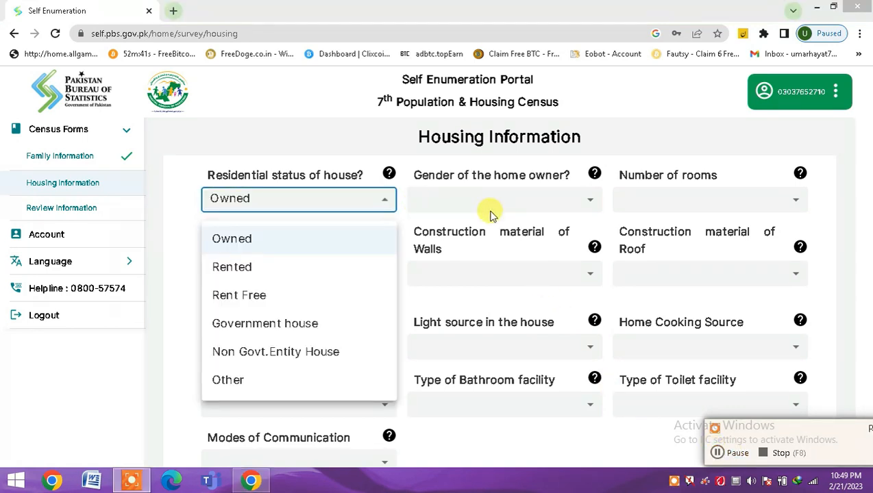
click(565, 204)
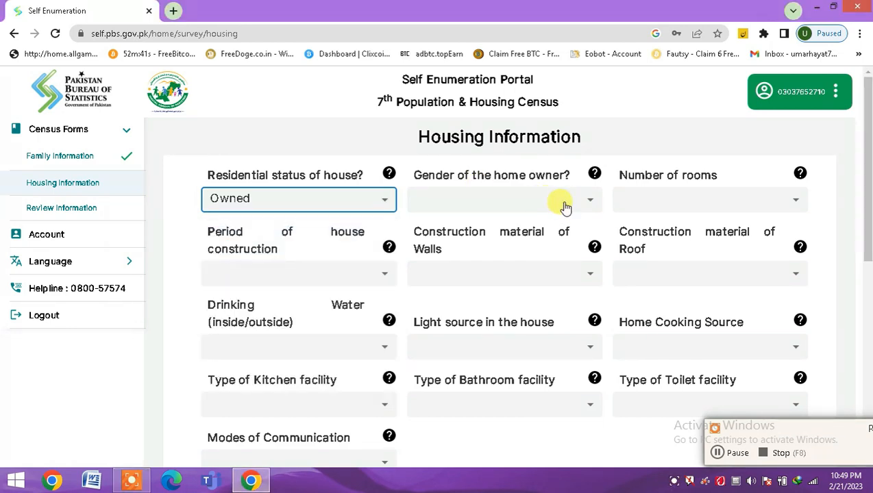
click(587, 204)
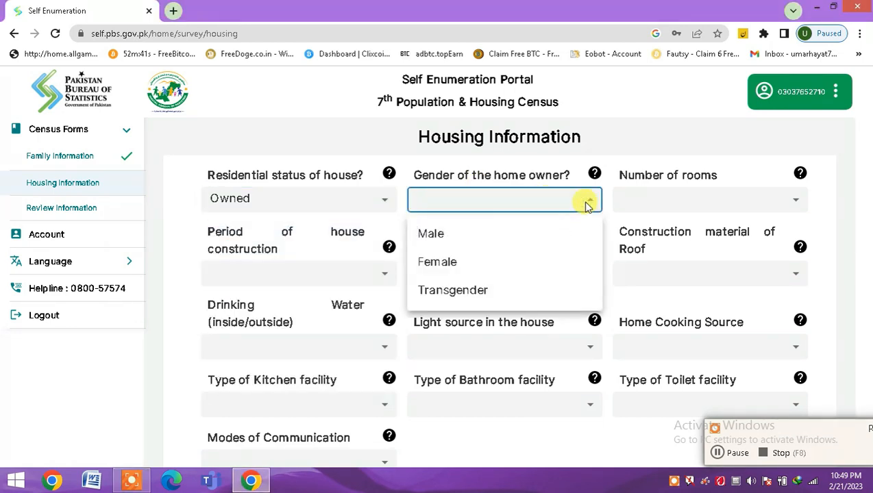
click(443, 237)
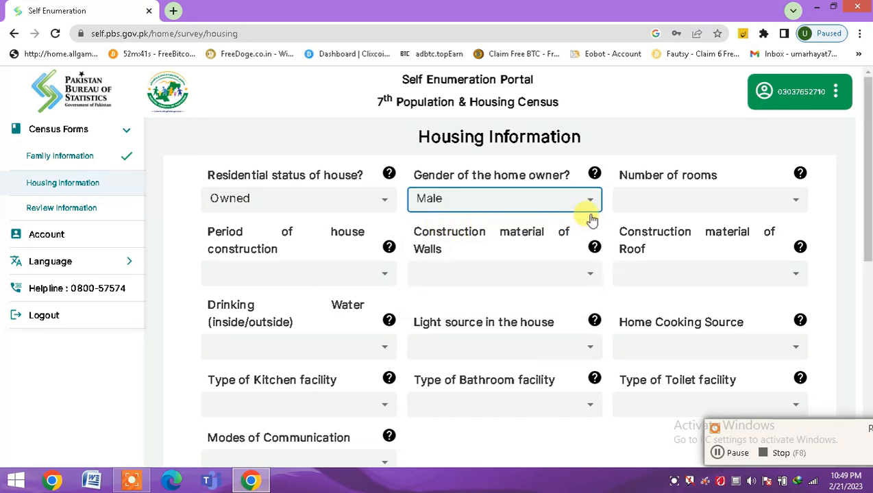
click(763, 201)
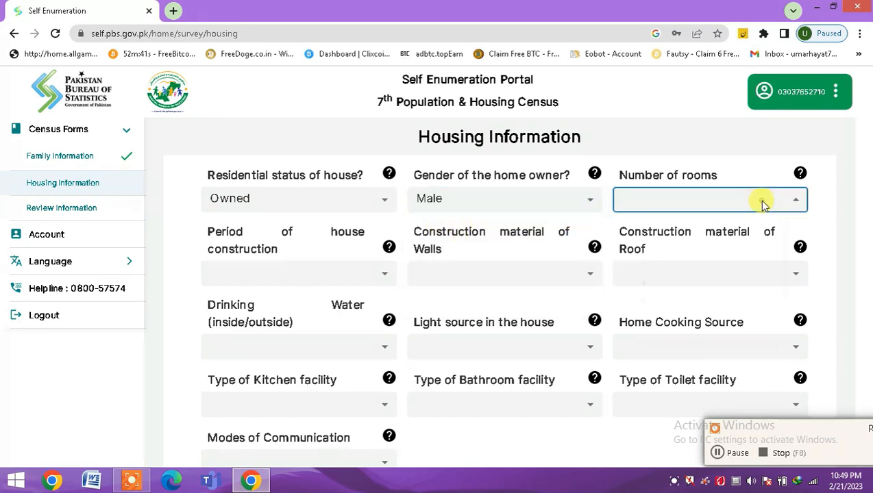
text(6)
drag(859, 161, 866, 184)
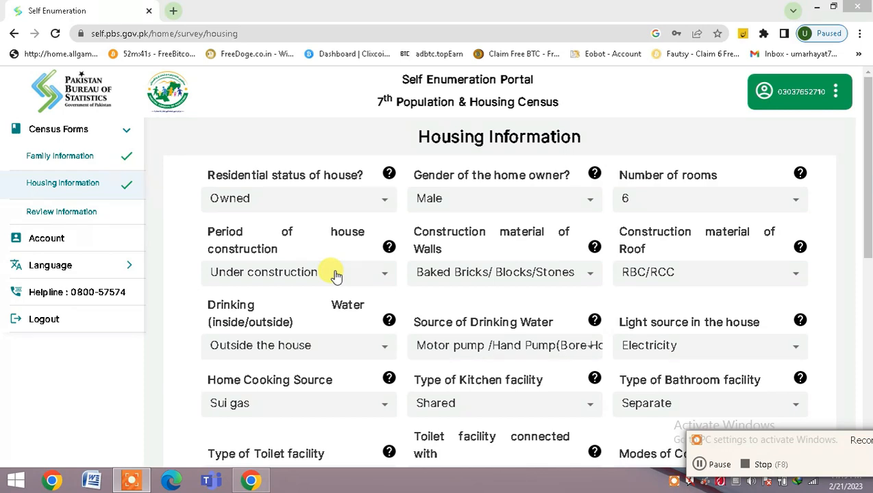
- Set construction period to 3 years or less, walls to Baked Bricks/Blocks/Stones, roof to RBC/RCC
click(335, 275)
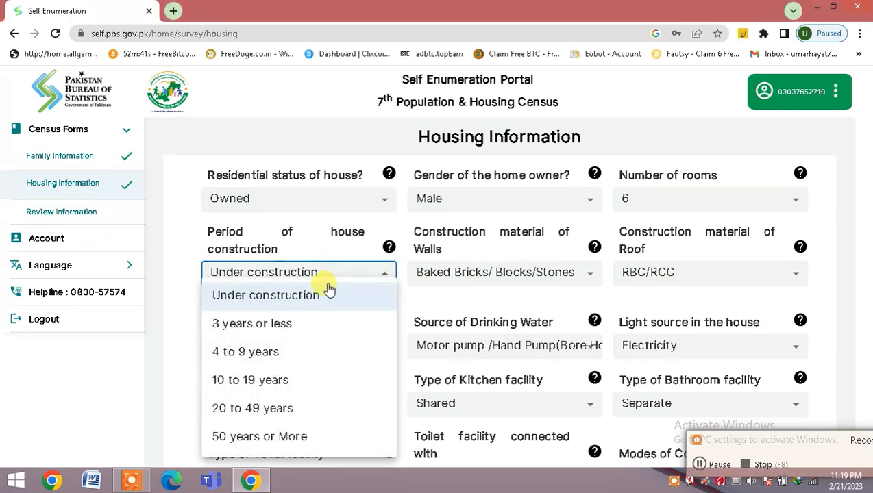
click(322, 322)
click(473, 248)
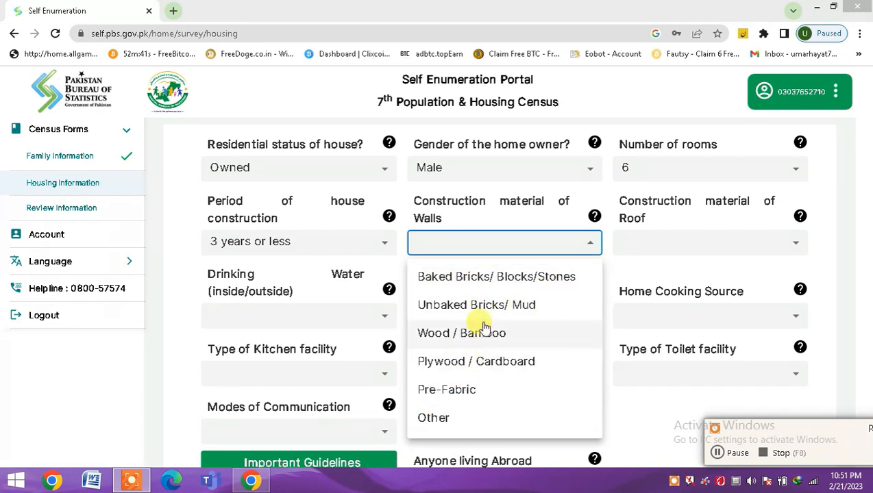
click(444, 280)
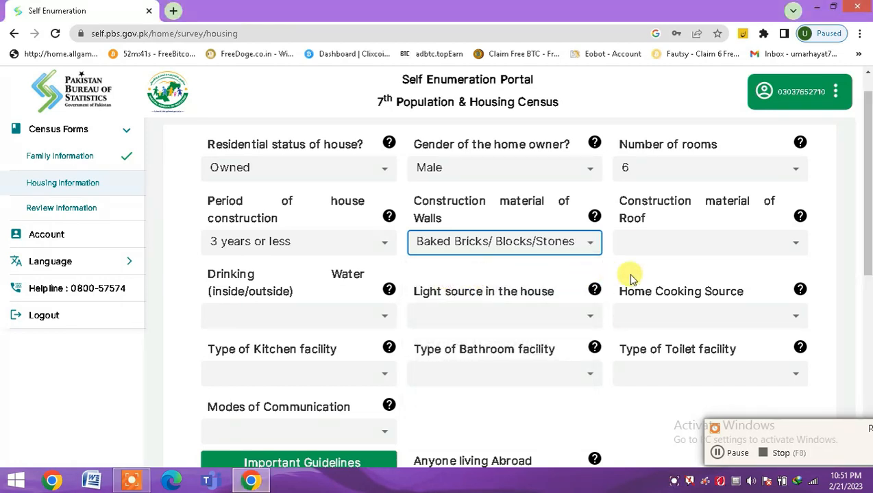
click(790, 242)
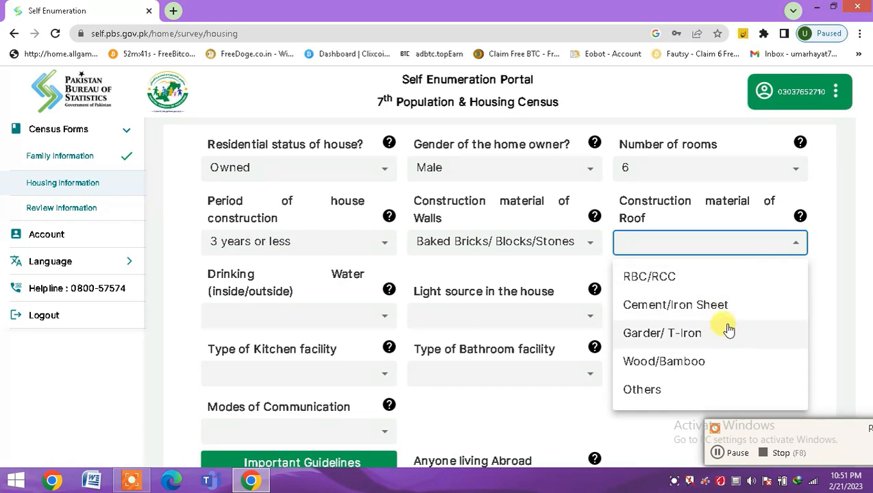
click(682, 281)
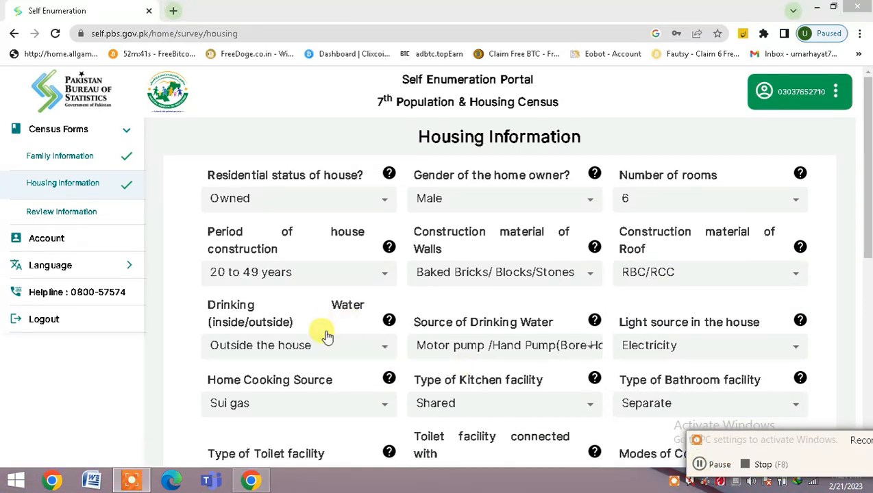
- Record drinking water as Outside the house from Motor pump/Hand Pump, with Electricity lighting
click(345, 349)
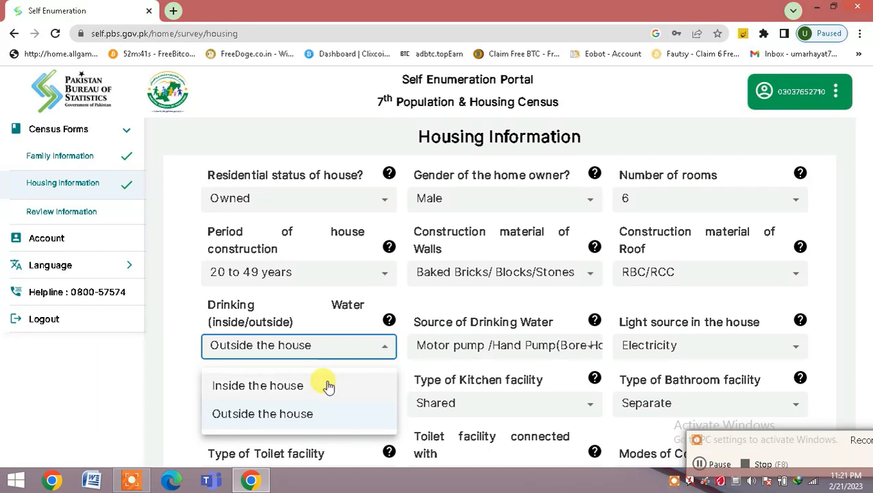
click(320, 412)
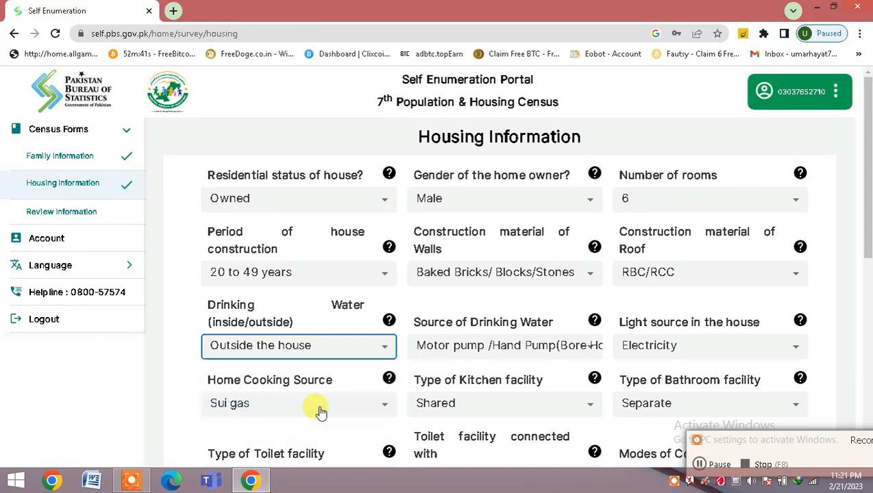
click(597, 349)
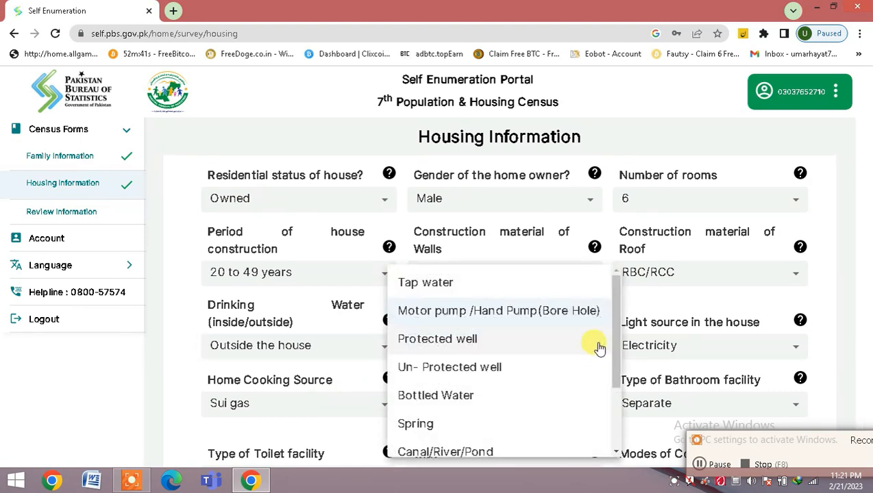
scroll(598, 347, down, 3)
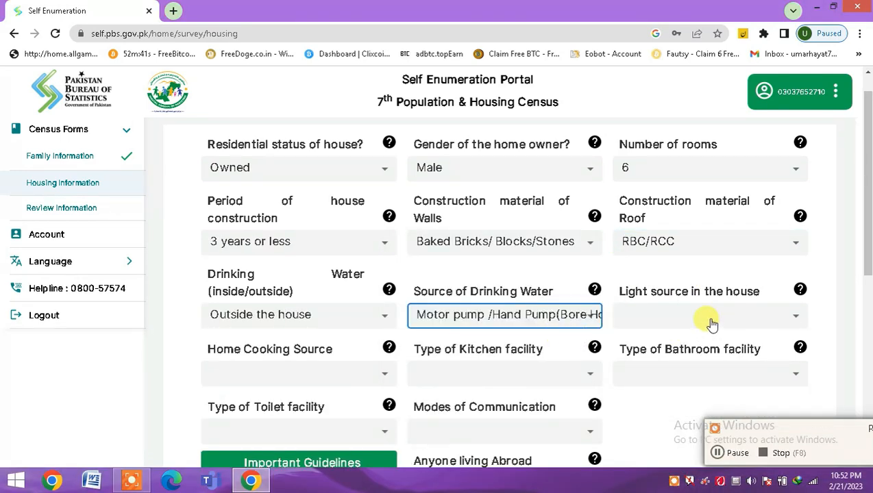
click(769, 317)
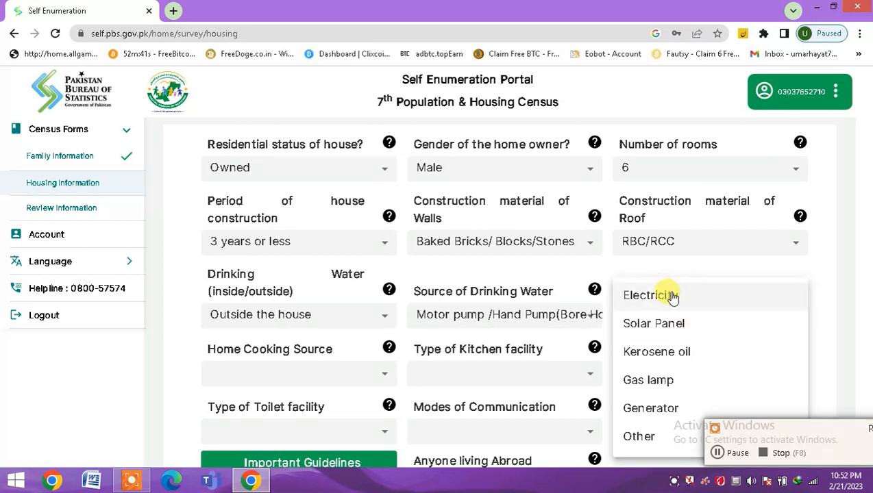
click(728, 296)
drag(867, 247, 868, 303)
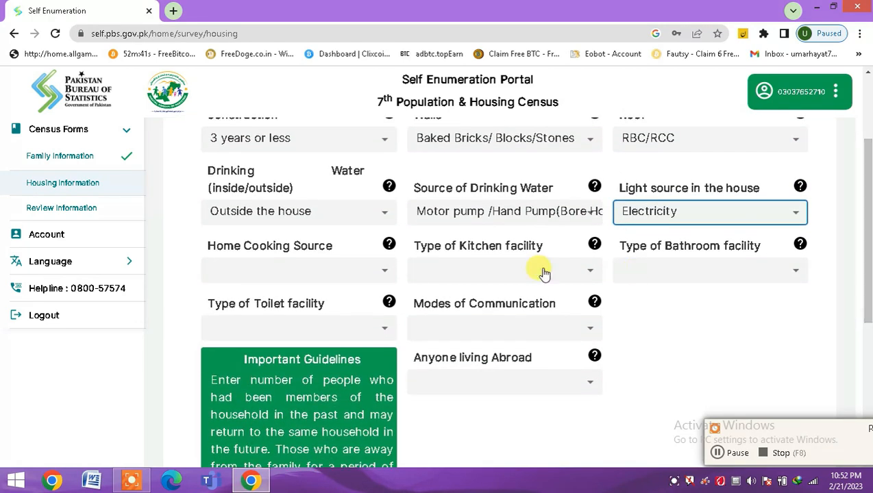
- Set cooking source to Sui gas, kitchen to Shared, and bathroom to Separate
click(350, 274)
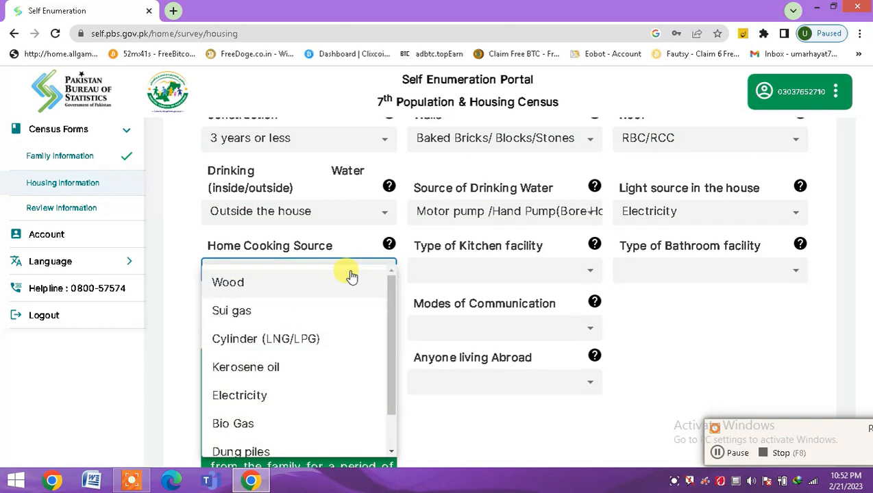
click(272, 316)
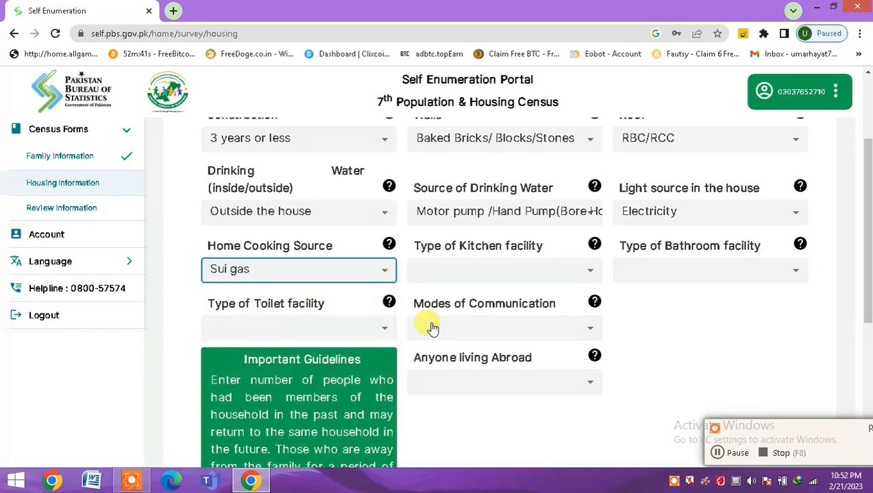
click(538, 270)
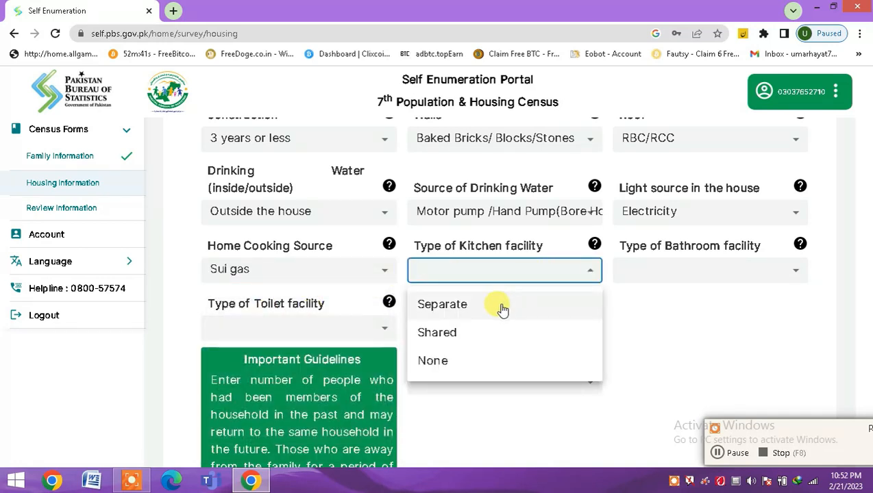
click(451, 335)
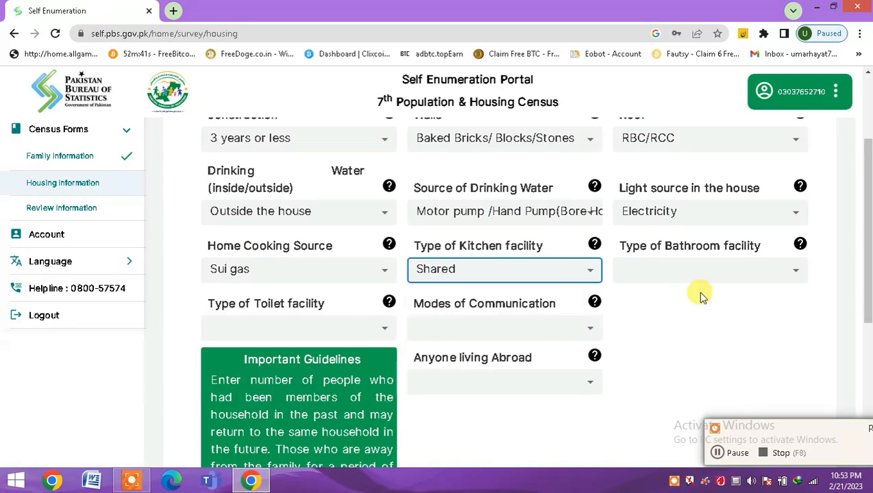
click(799, 269)
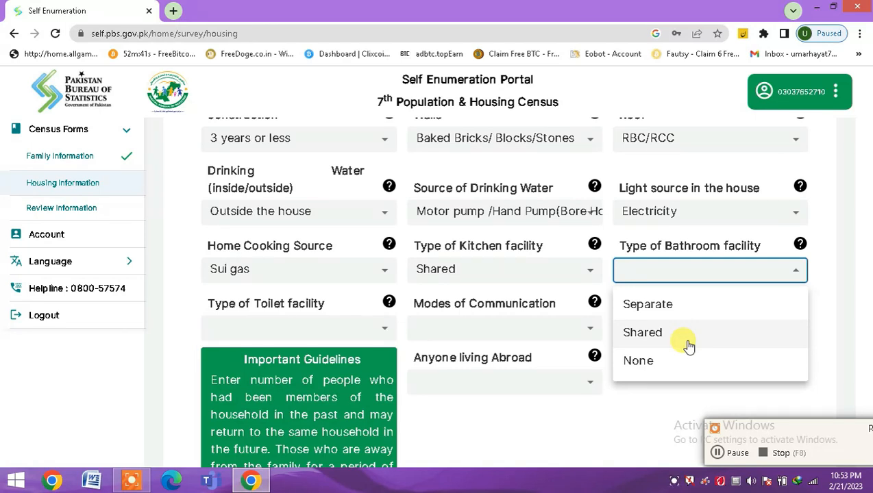
click(645, 306)
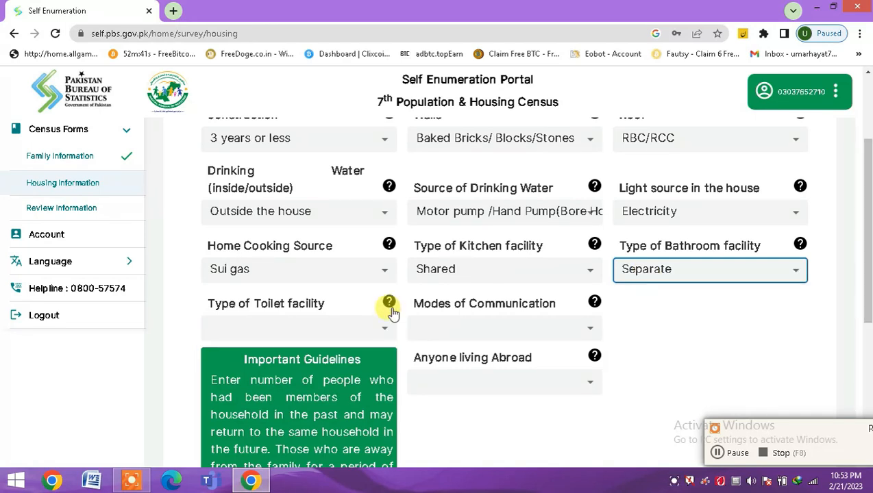
- Choose Separate toilet as the toilet type, Connected with Sewerage
click(305, 331)
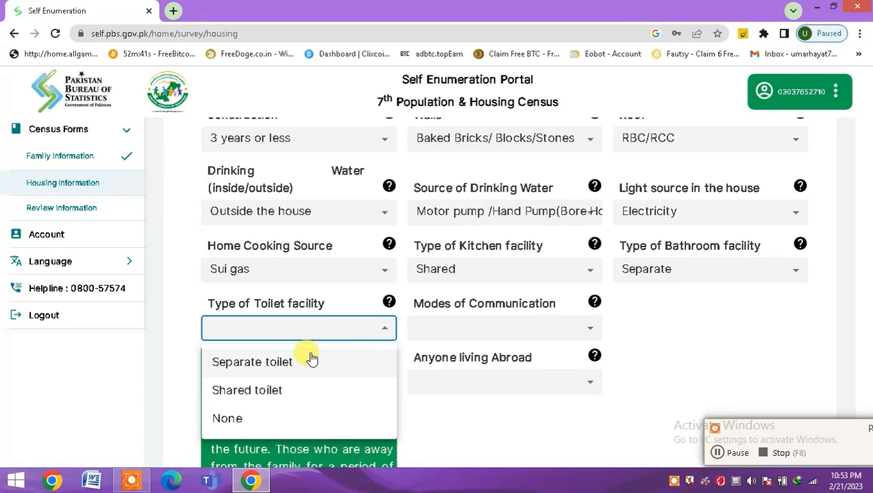
click(281, 366)
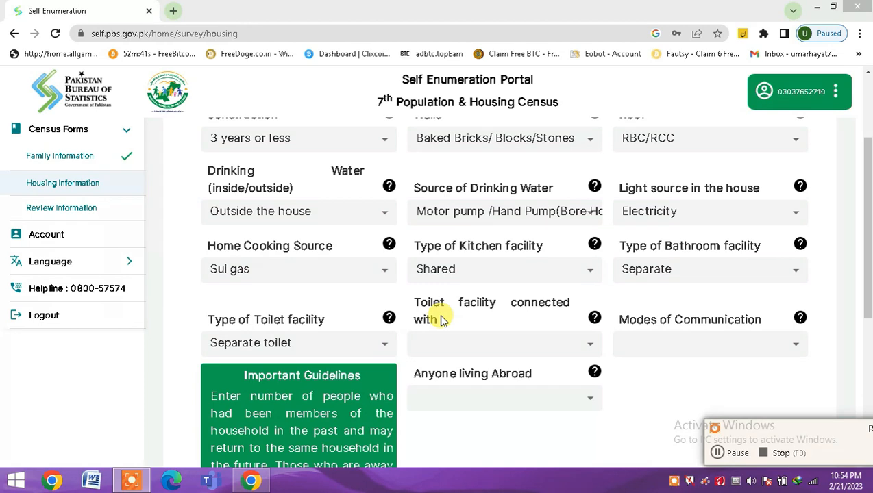
click(514, 346)
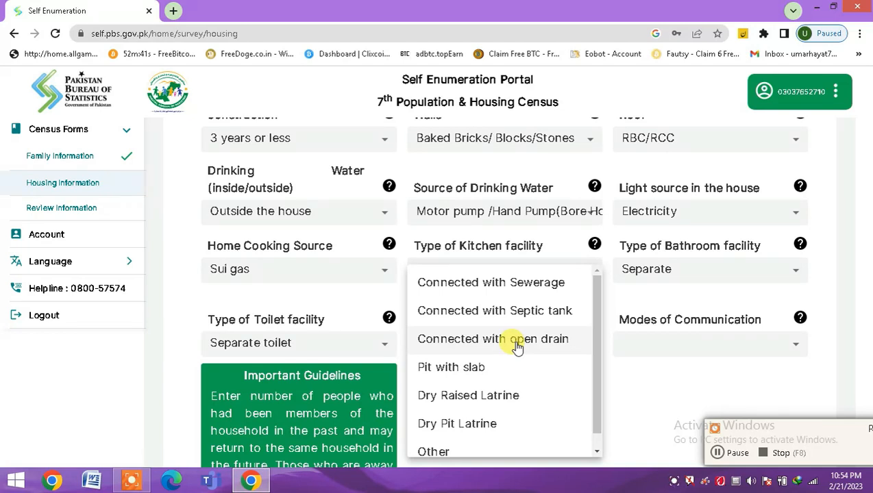
click(500, 284)
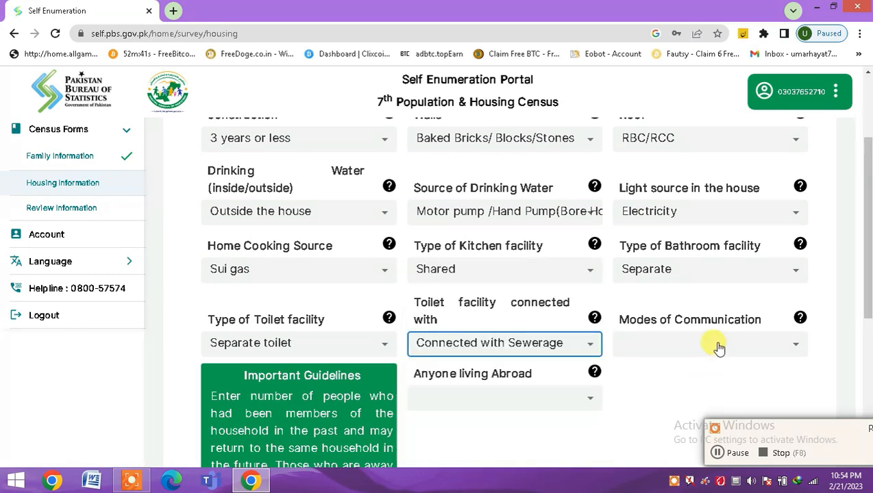
- Tick Mobile, Internet and Tv as the household's modes of communication
click(718, 346)
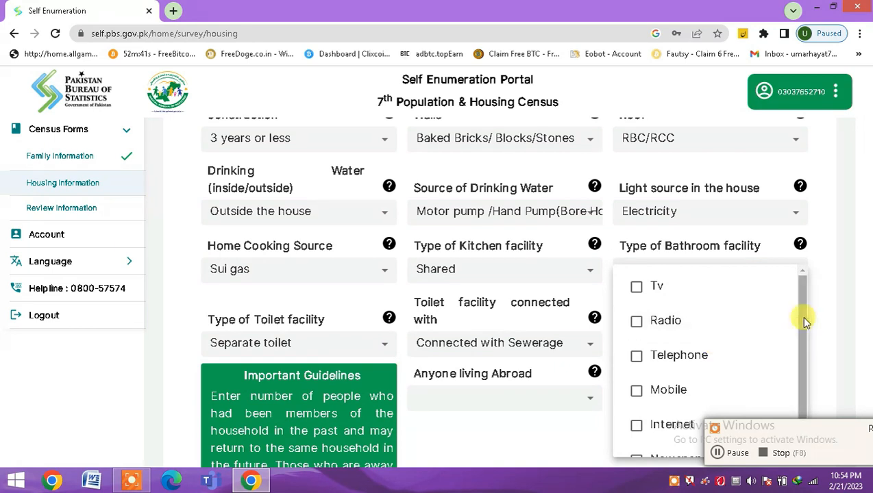
drag(803, 310, 804, 357)
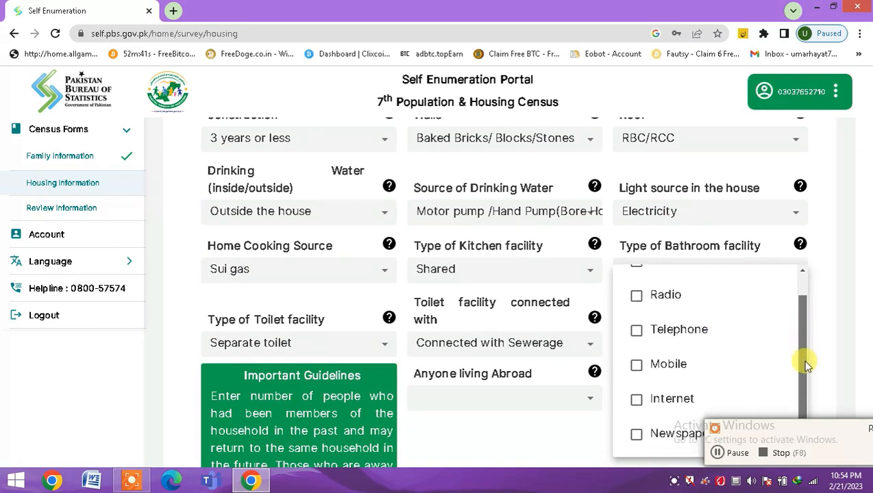
click(637, 367)
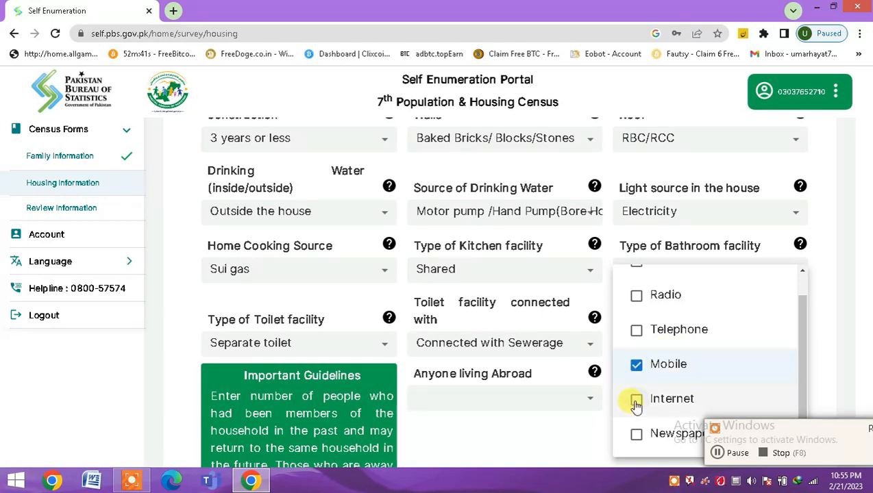
click(637, 403)
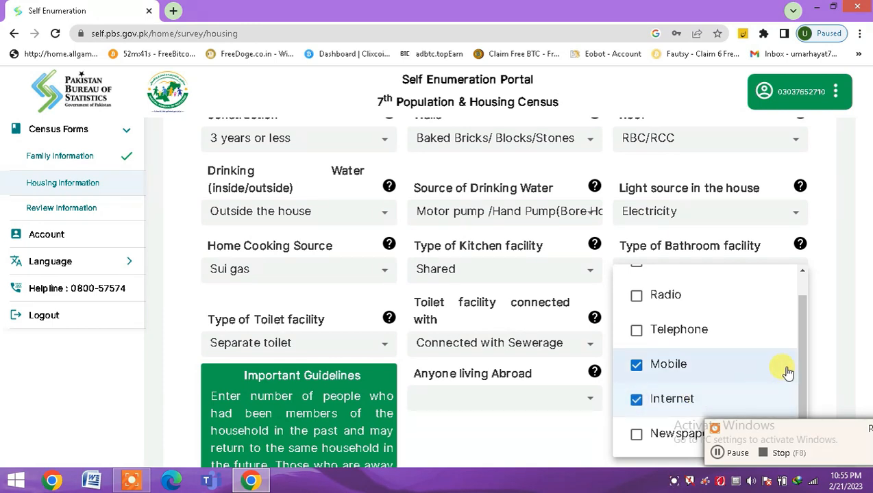
drag(804, 371, 800, 340)
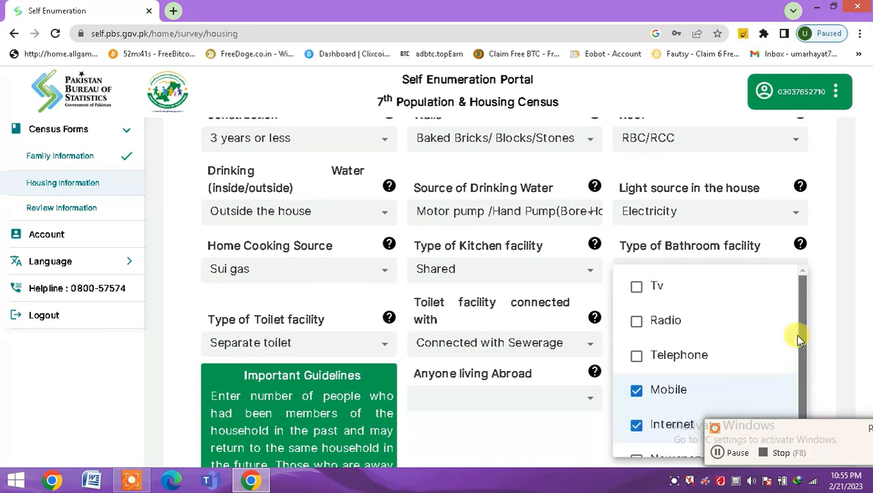
click(637, 287)
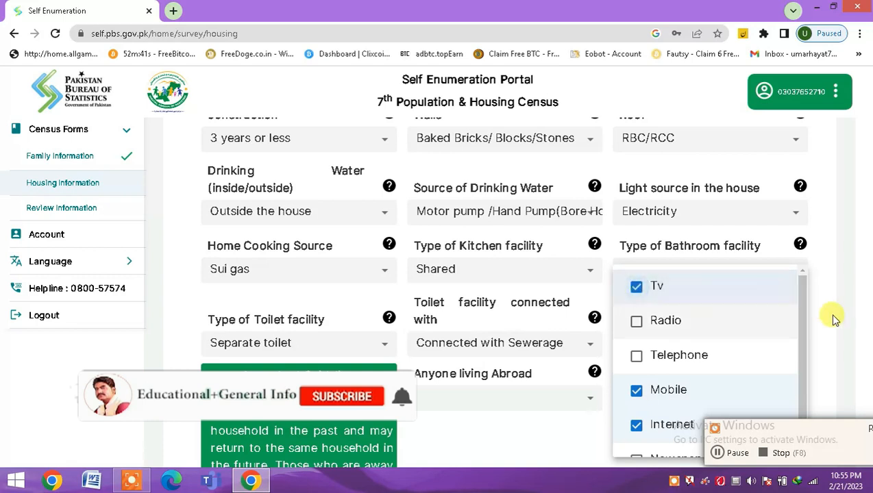
drag(804, 302, 810, 385)
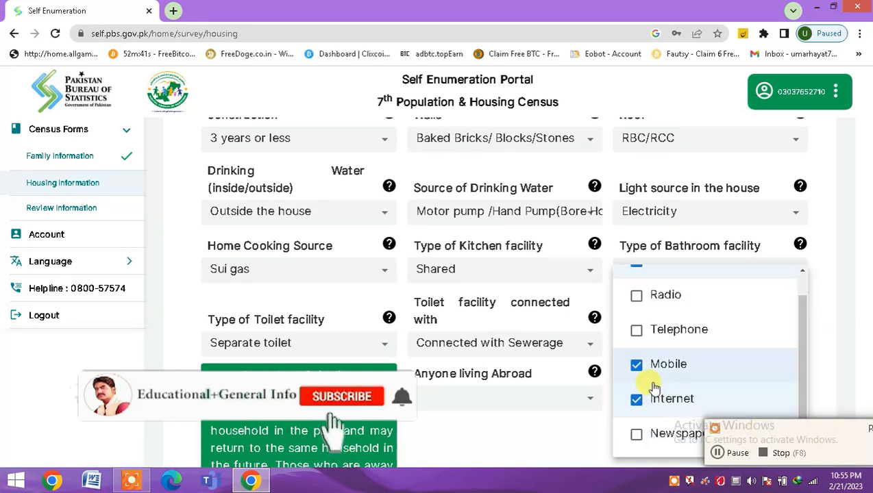
click(594, 379)
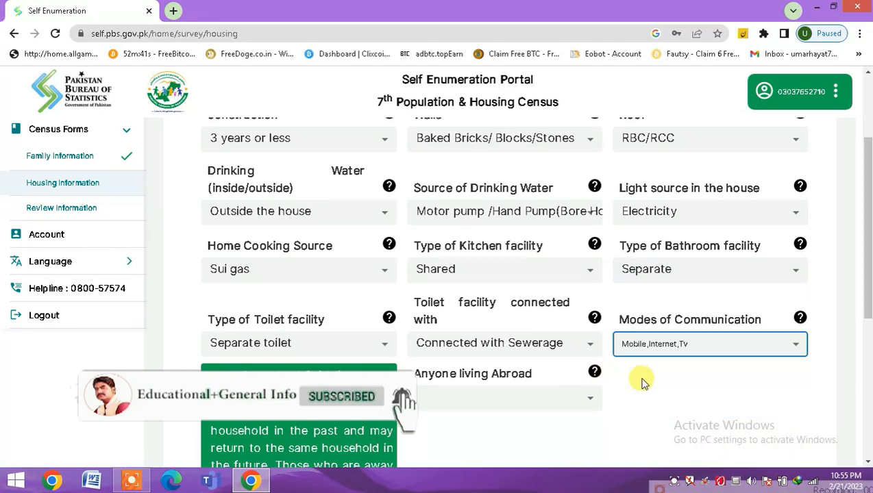
- Answer No for Anyone living Abroad
click(587, 404)
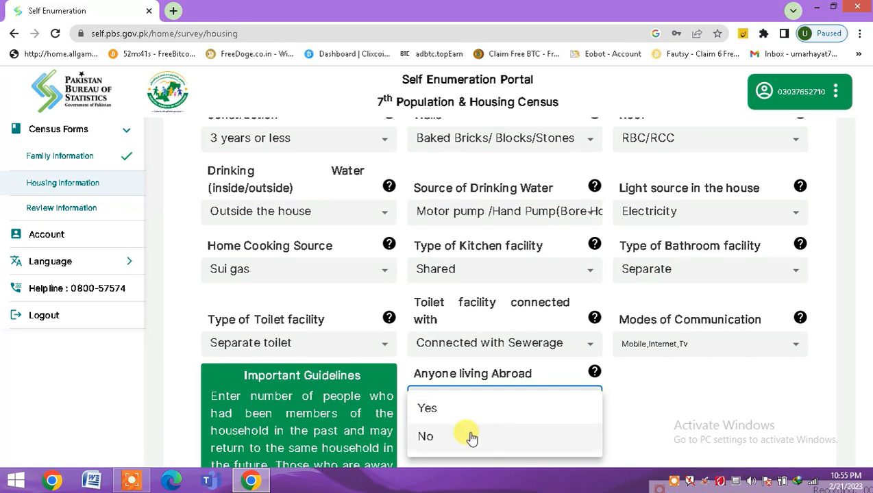
click(421, 438)
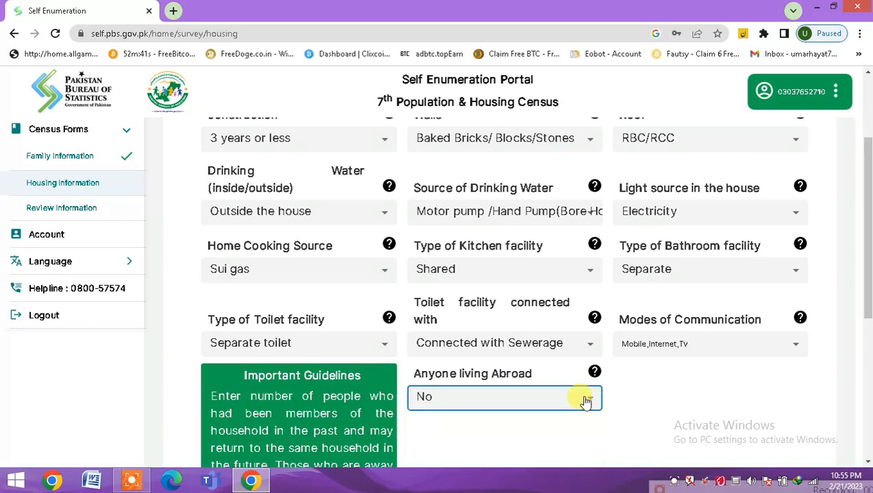
drag(867, 292, 867, 372)
- Save the housing answers, acknowledge Update Successful, and go to Review Information
click(329, 394)
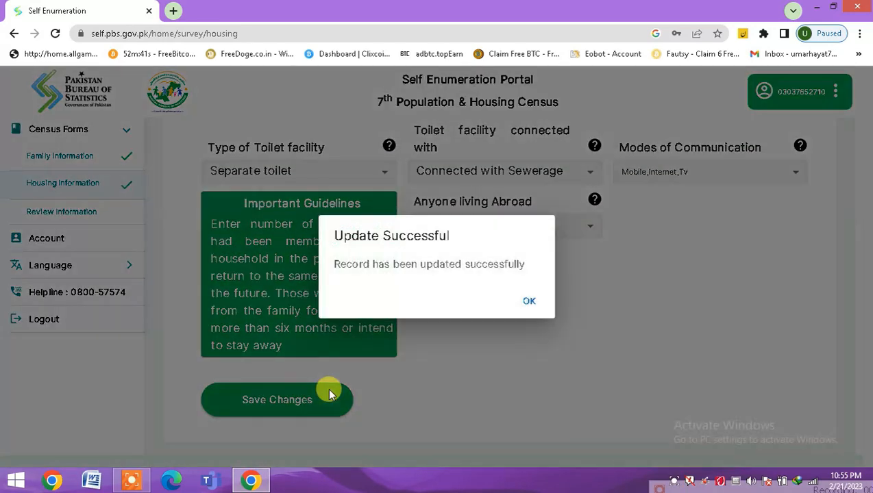
click(525, 305)
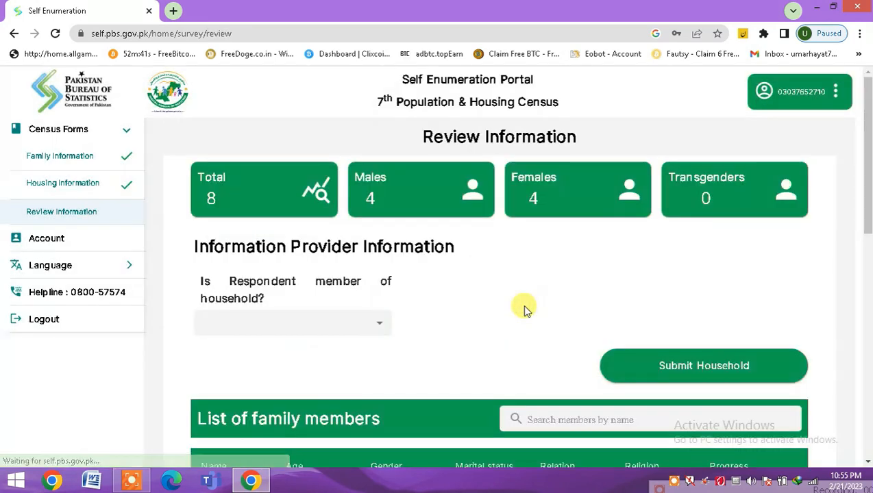
mouse_move(867, 175)
mouse_down()
mouse_move(867, 216)
mouse_move(867, 162)
mouse_up()
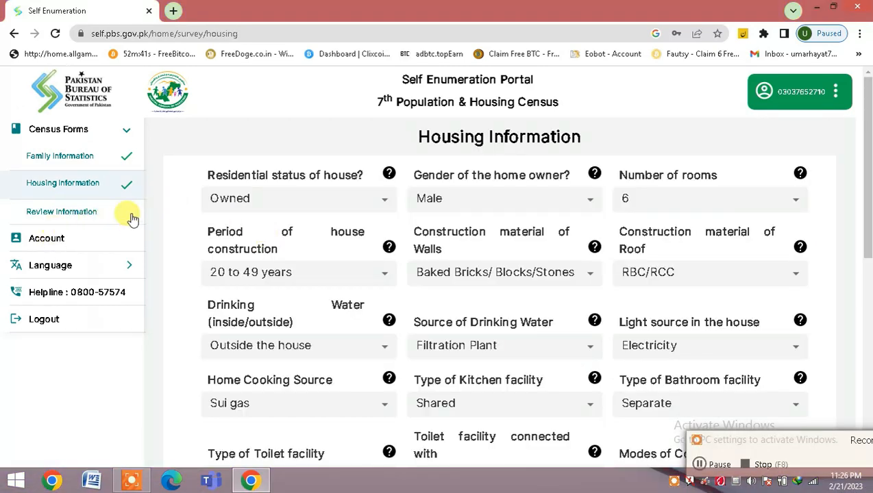
click(113, 213)
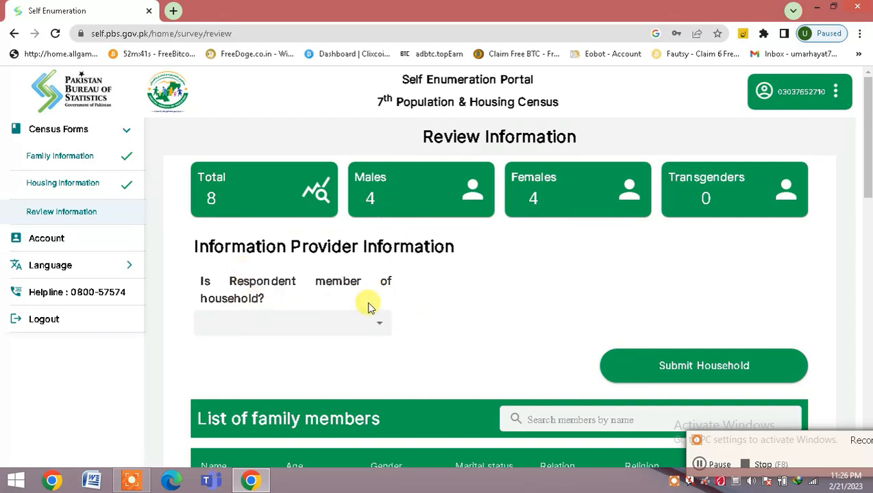
- Mark the respondent as a household member and select their name from the members list
click(292, 328)
click(226, 357)
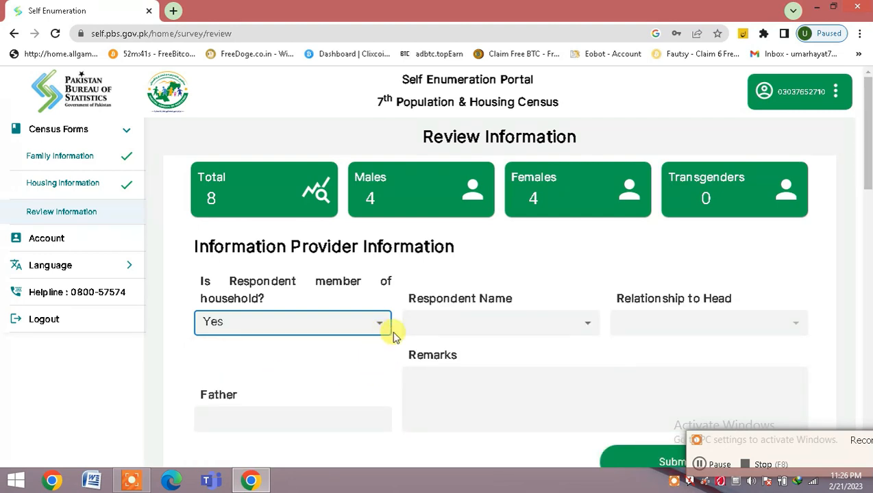
click(450, 329)
click(453, 360)
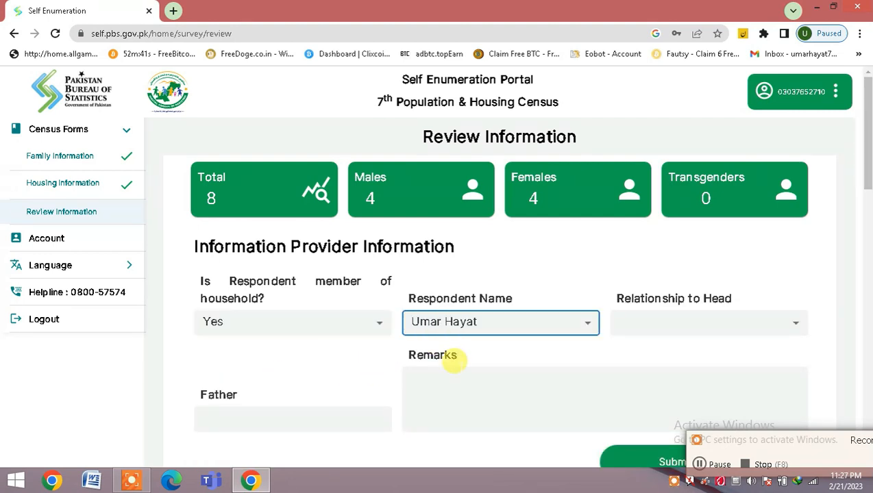
- Set the respondent's relationship to head as Son/Daughter and complete the remaining provider fields
click(691, 327)
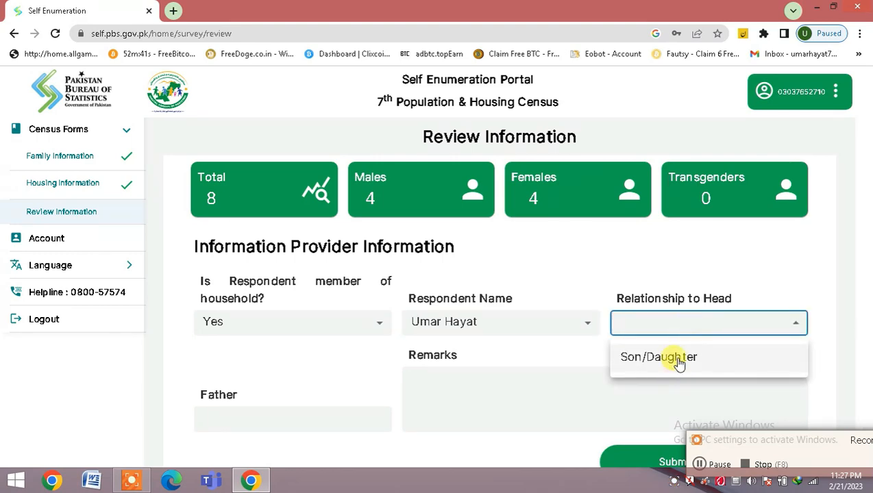
click(660, 363)
scroll(421, 347, down, 2)
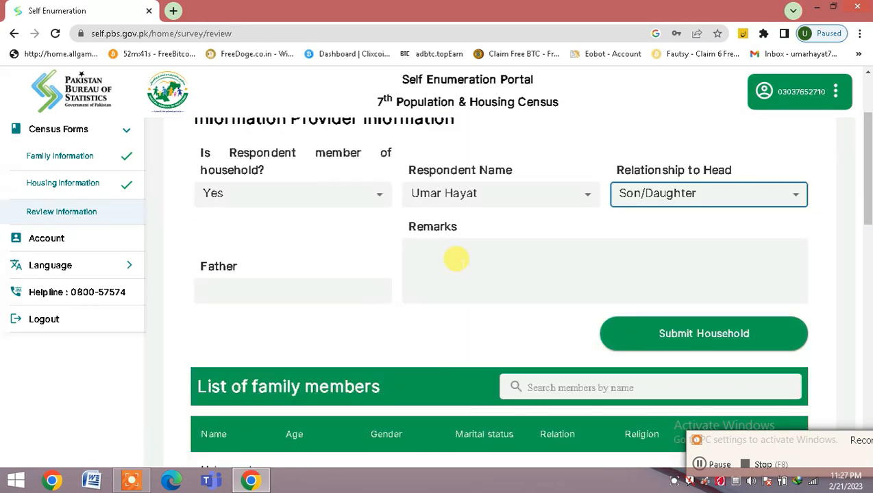
scroll(349, 273, up, 2)
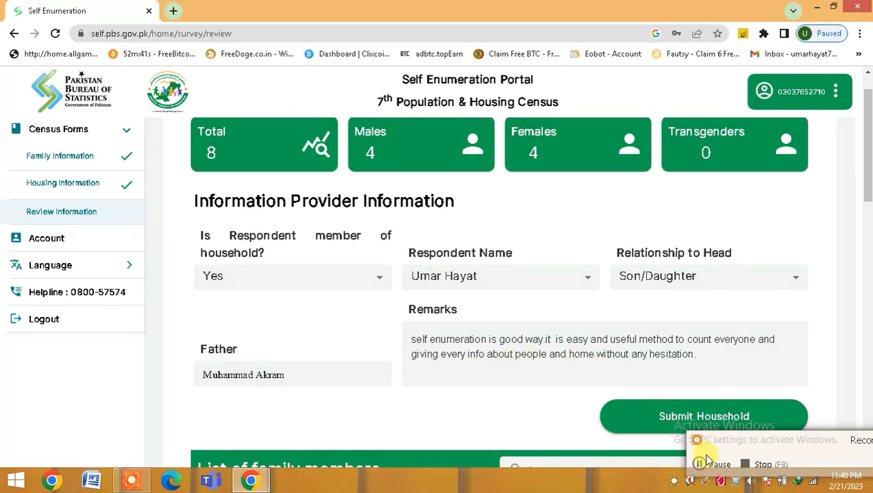
click(699, 466)
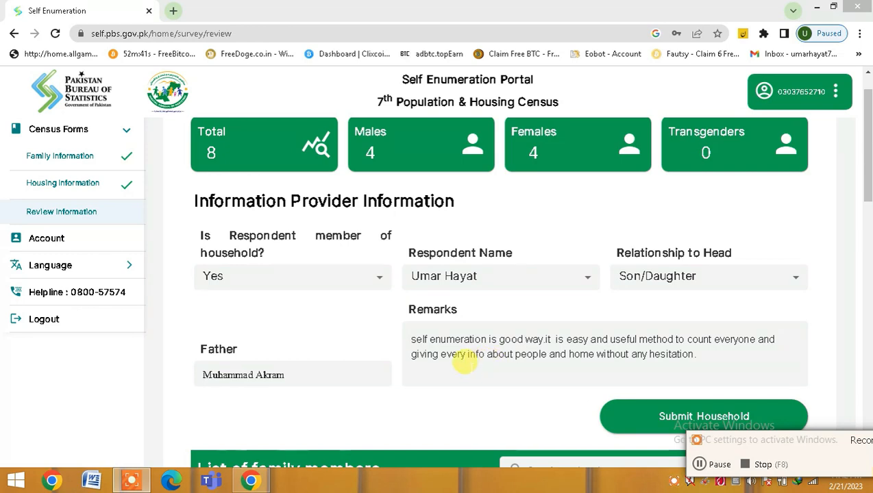
- Submit the household to bring up the no-editing-after-submission warning
click(655, 420)
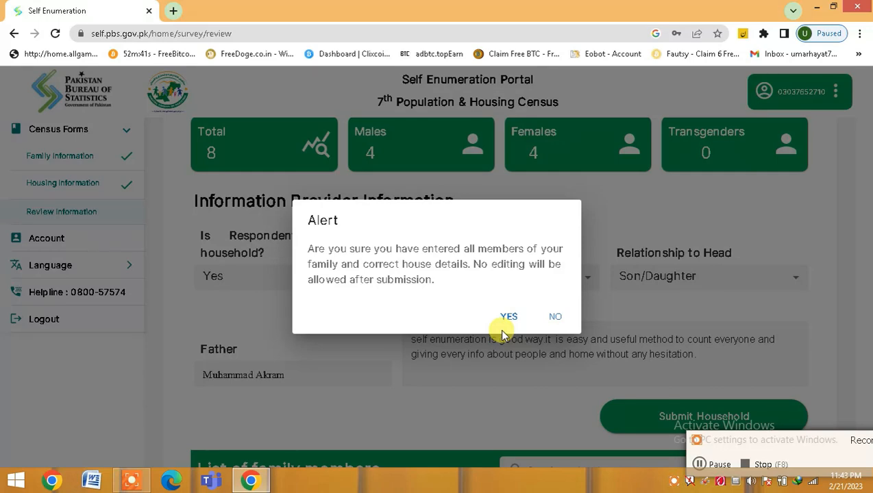
- Confirm YES to the submission and scroll through the Congratulations page
click(504, 322)
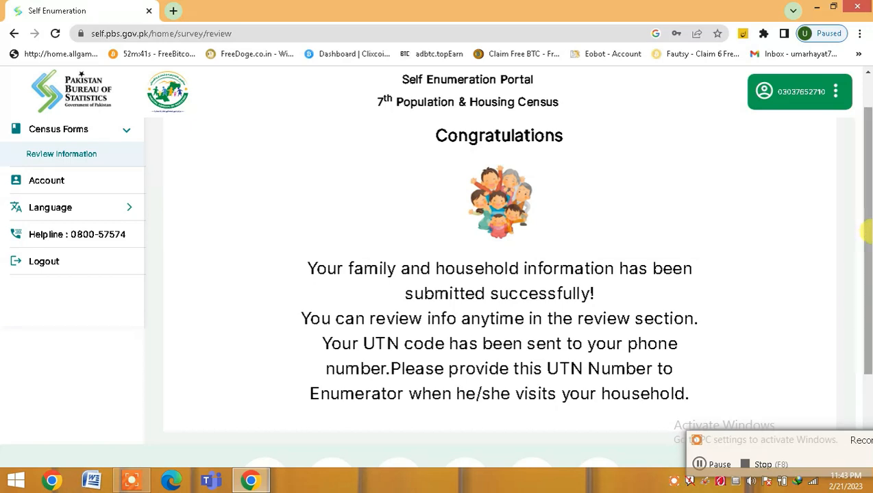
drag(868, 233, 868, 268)
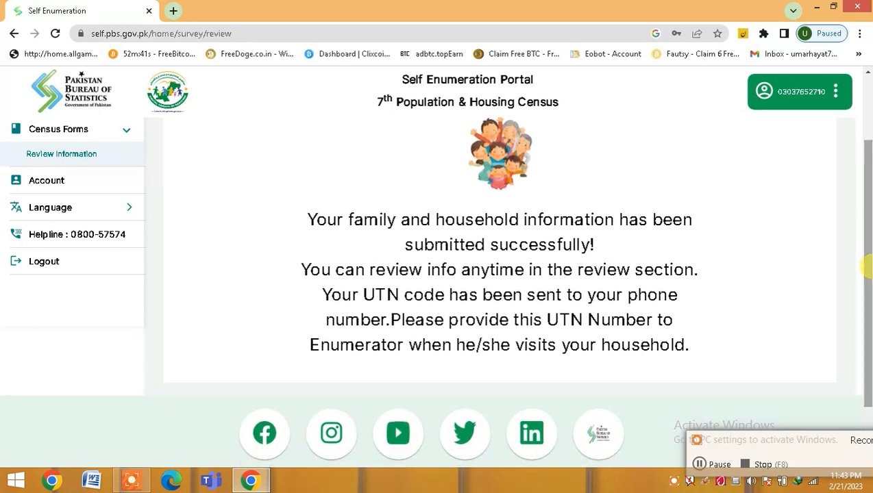